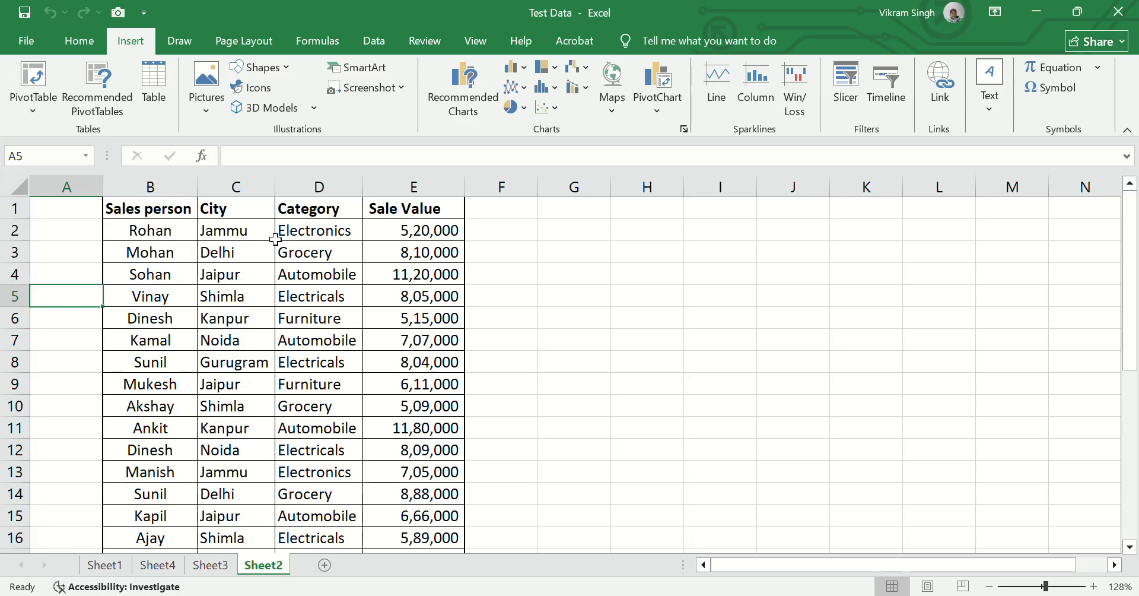
Review the Sales person, City, Category and Sale Value column headers of the source data.
left_click(161, 212)
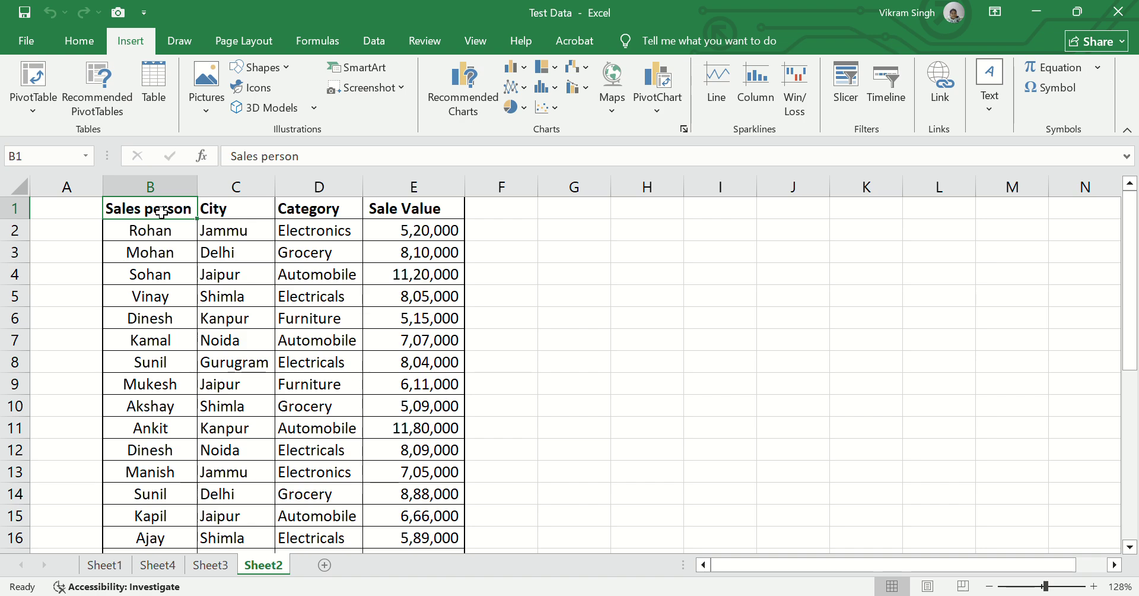
key("Right")
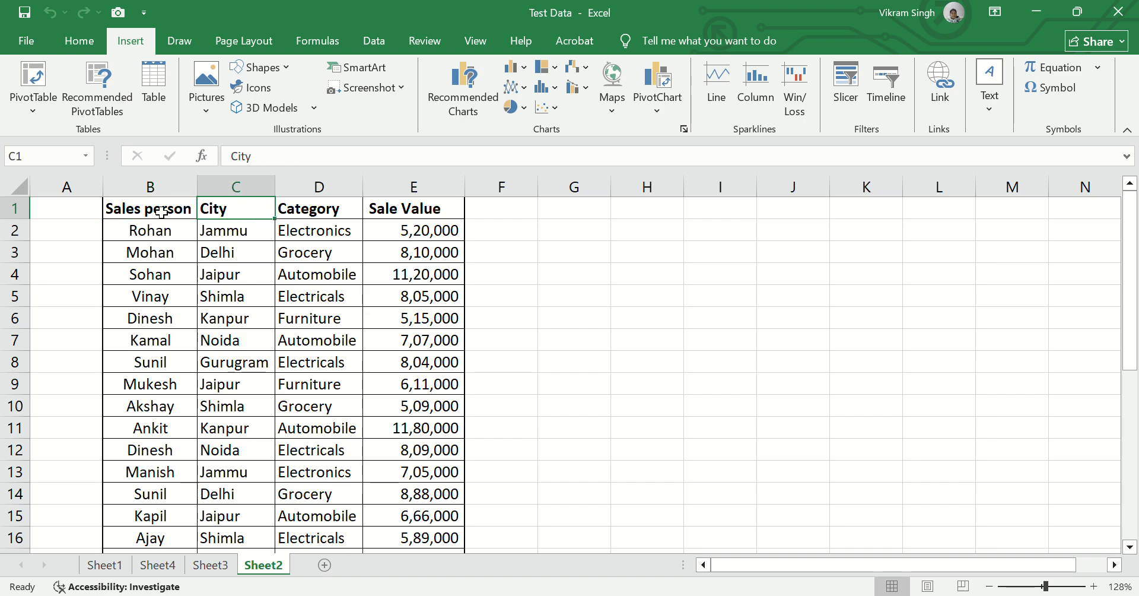
key("Right")
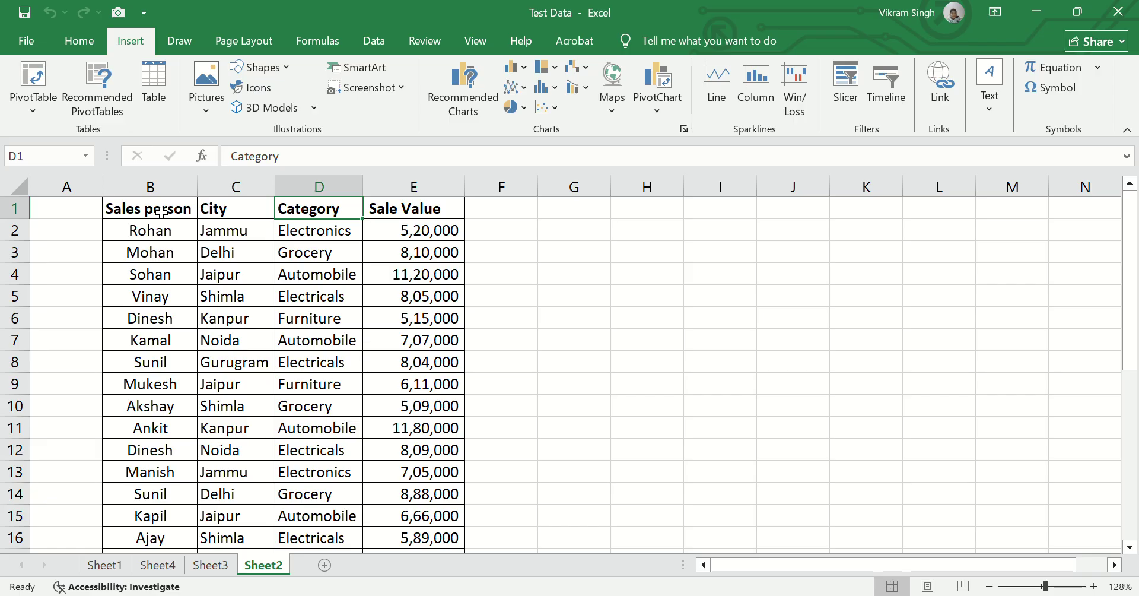
key("Down")
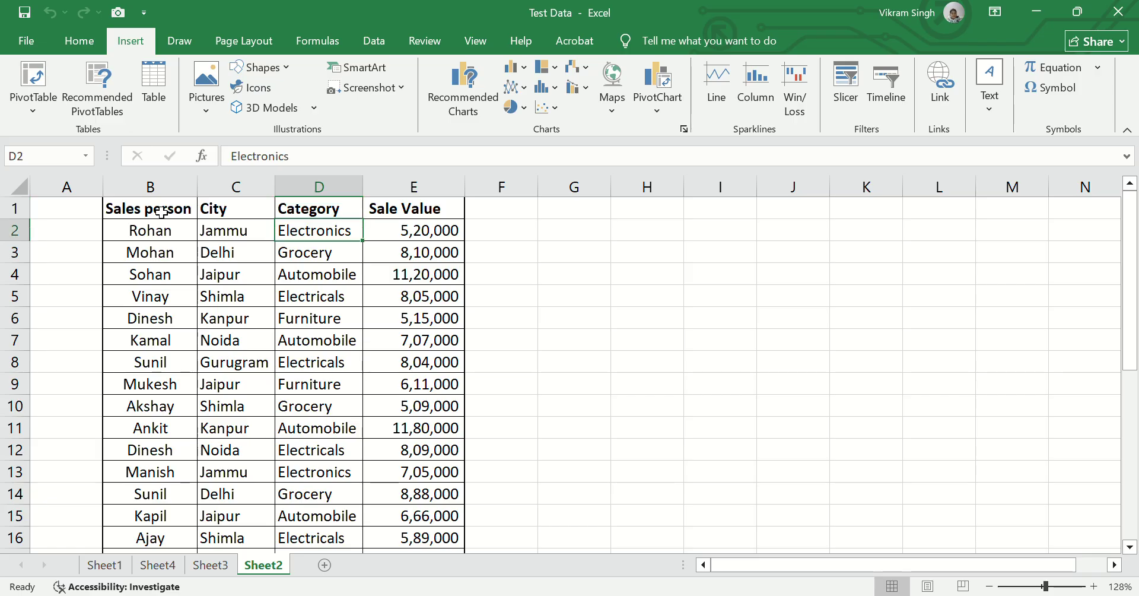
key("Up")
key("Right")
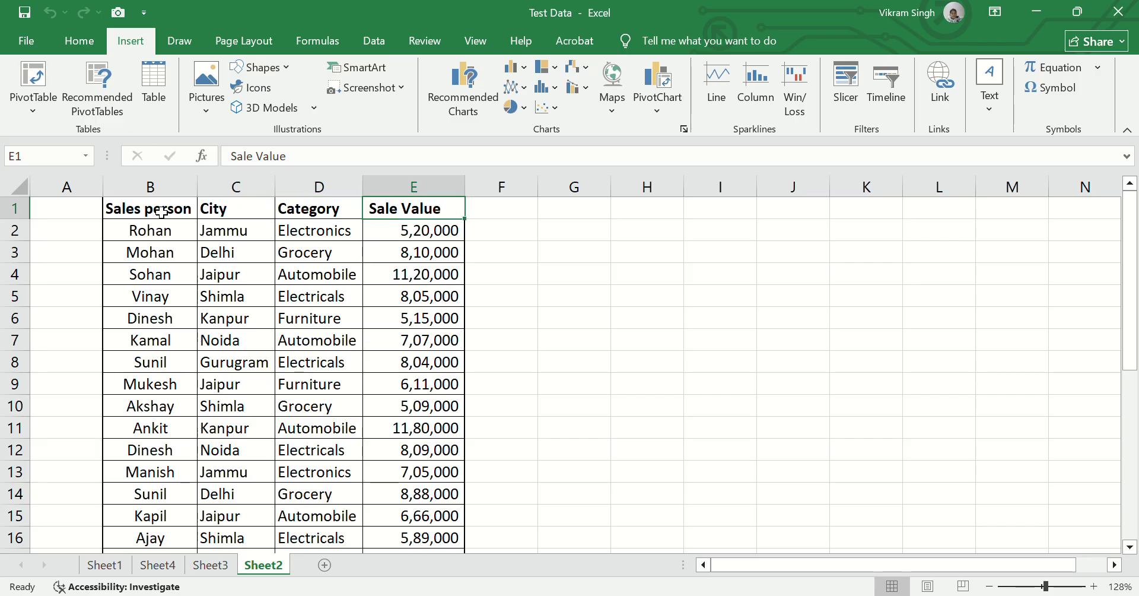
Insert a PivotTable on a new worksheet from the full sales data range Sheet2!$B$1:$E$31.
key("shift+Left")
key("shift+Left")
key("shift+Left")
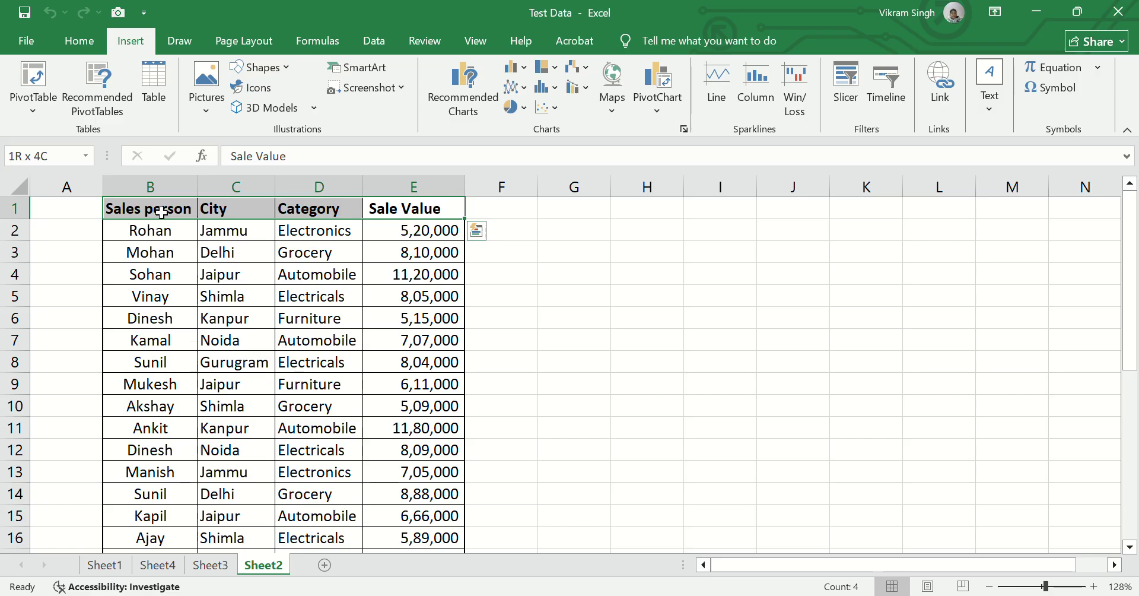
key("ctrl+shift+Down")
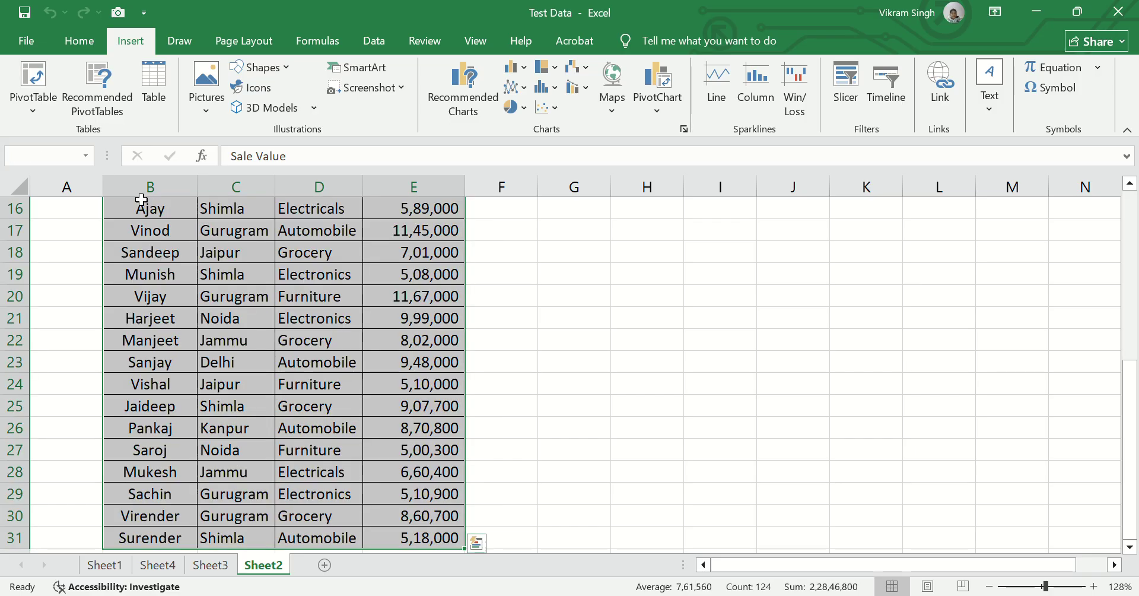
left_click(16, 112)
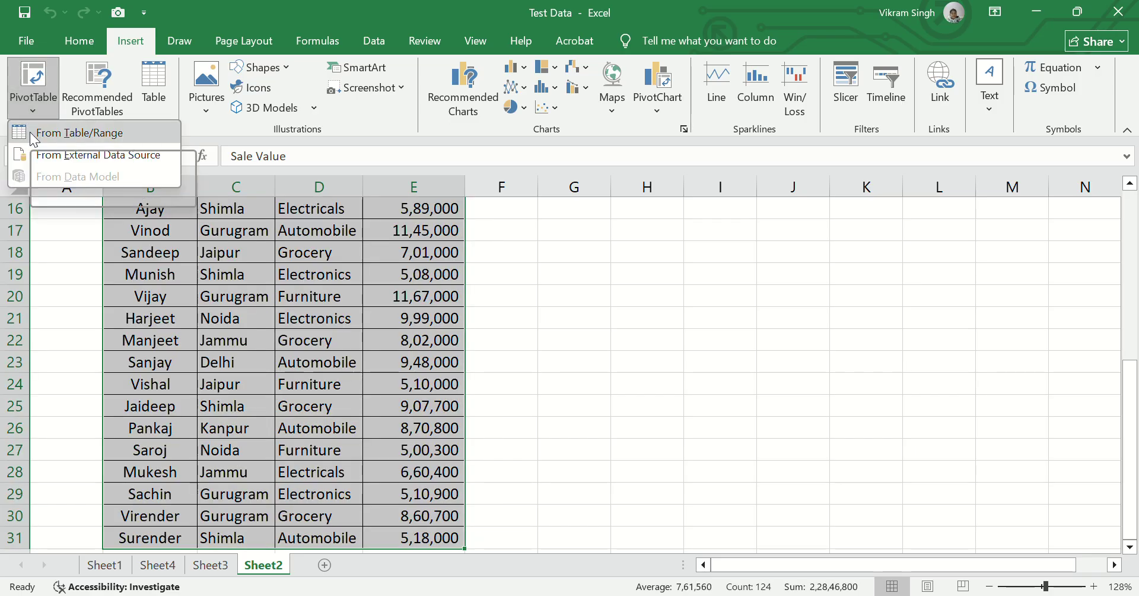
left_click(31, 134)
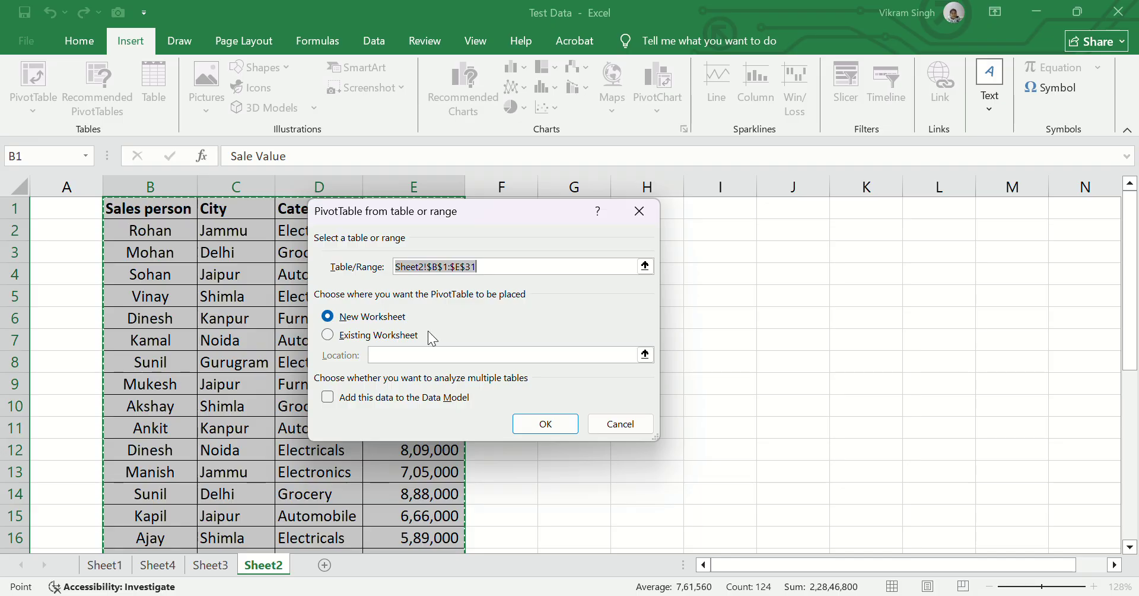
left_click(525, 427)
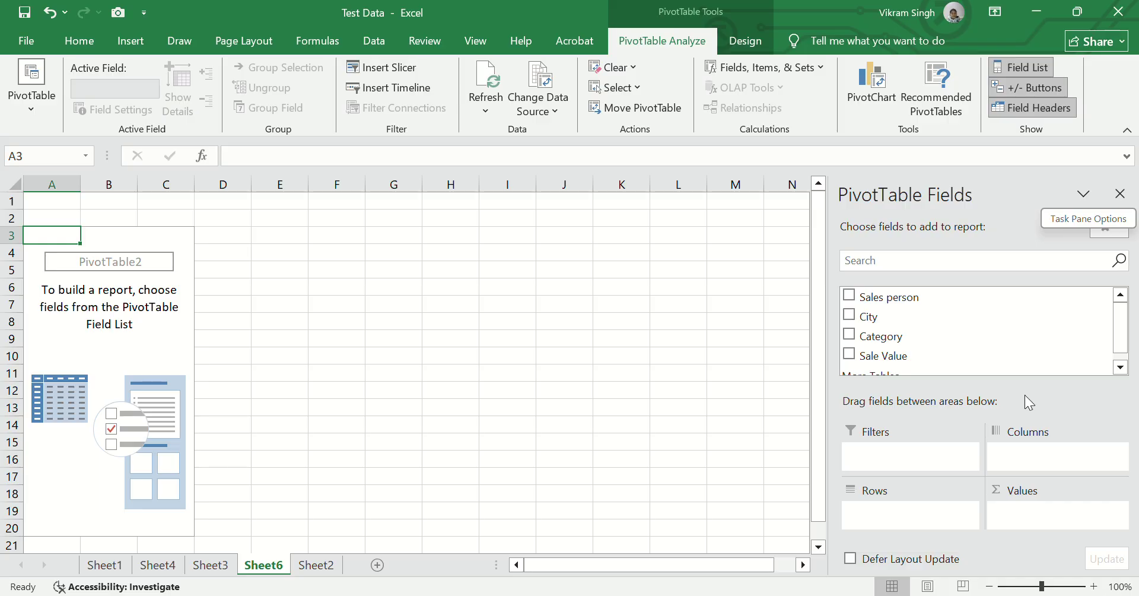
Build the PivotTable with Category as the rows and the sum of Sale Value as the values.
left_click(1121, 327)
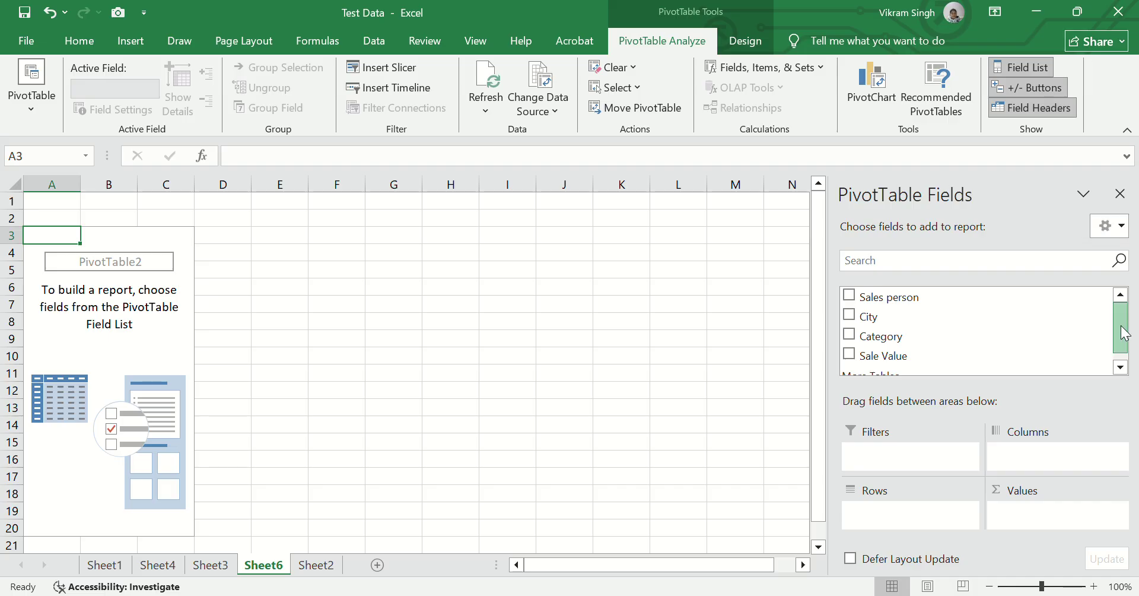
left_click_drag(1125, 332, 1124, 339)
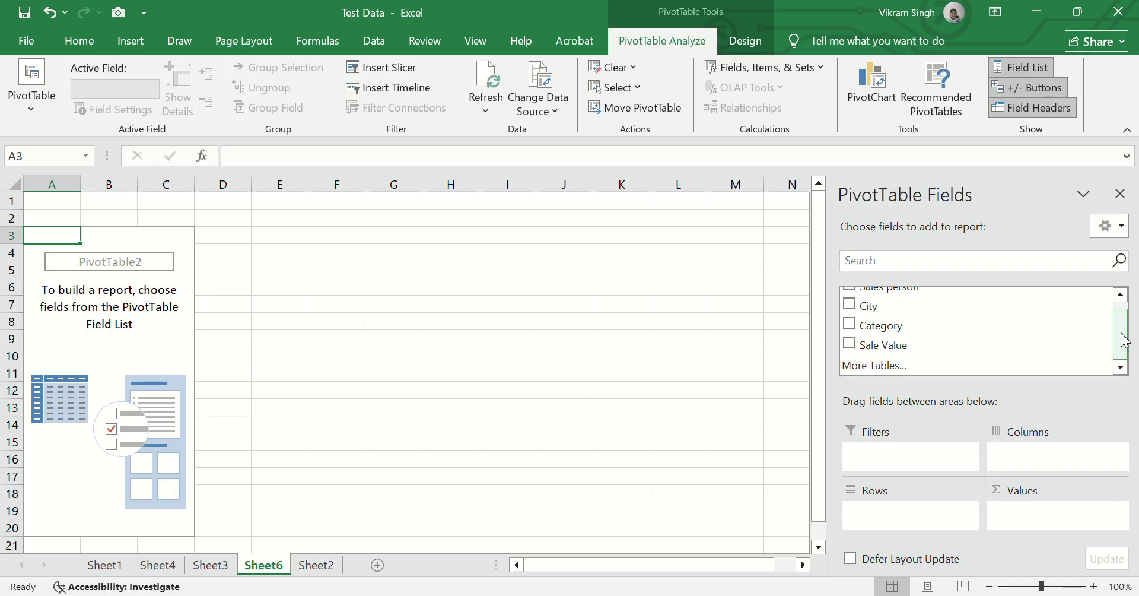
left_click(850, 328)
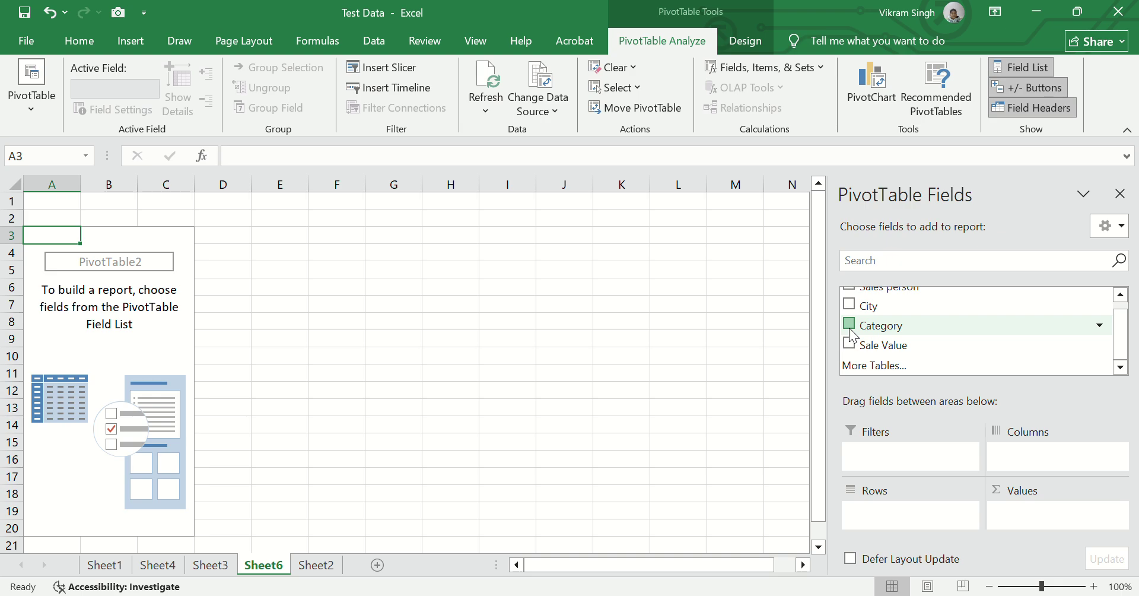
left_click_drag(869, 392, 883, 515)
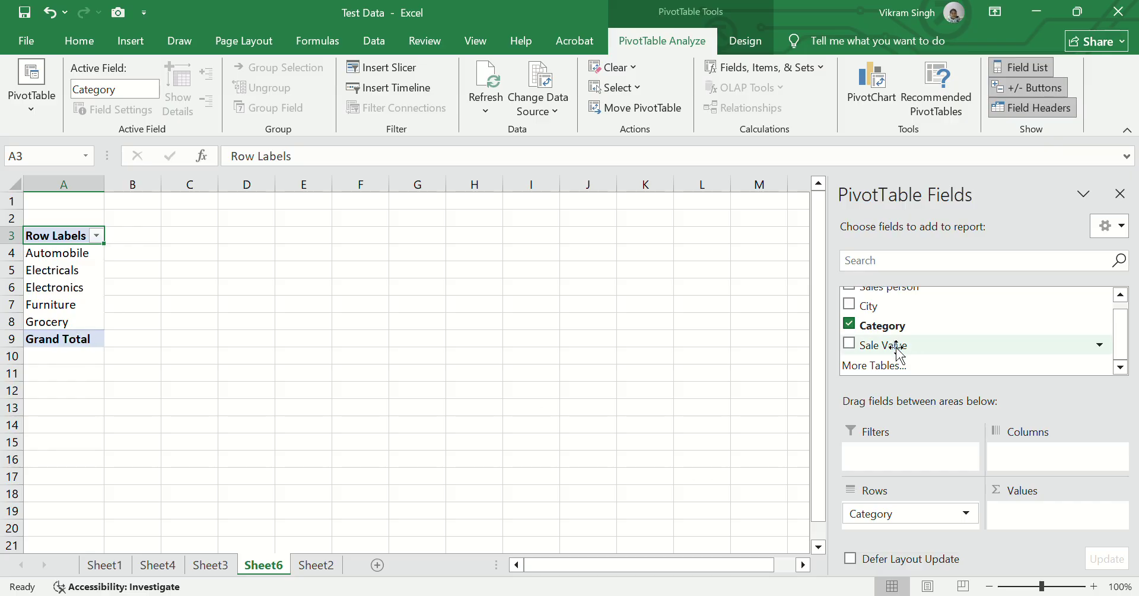
left_click_drag(897, 346, 1031, 511)
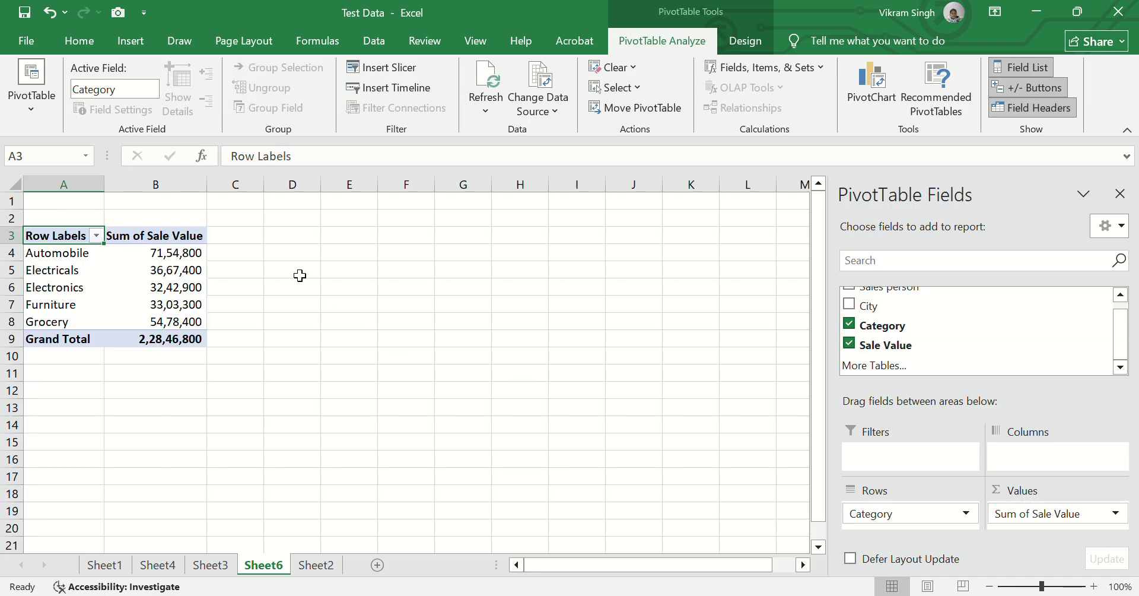
Examine the summed sale value of each category in the PivotTable, from Automobile down to Grocery.
mouse_move(142, 253)
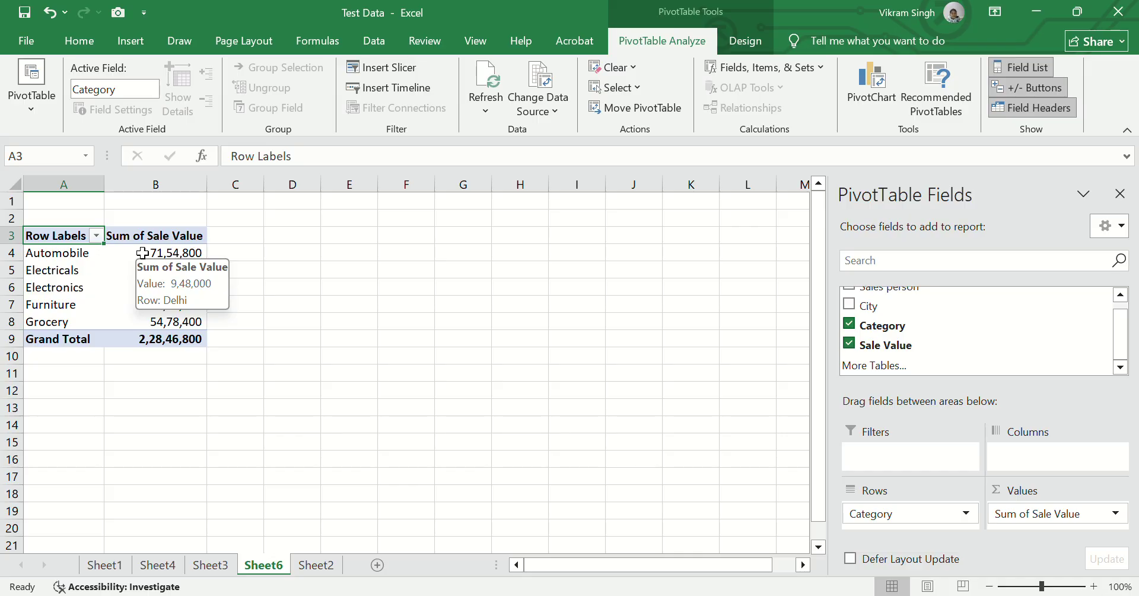
left_click(143, 253)
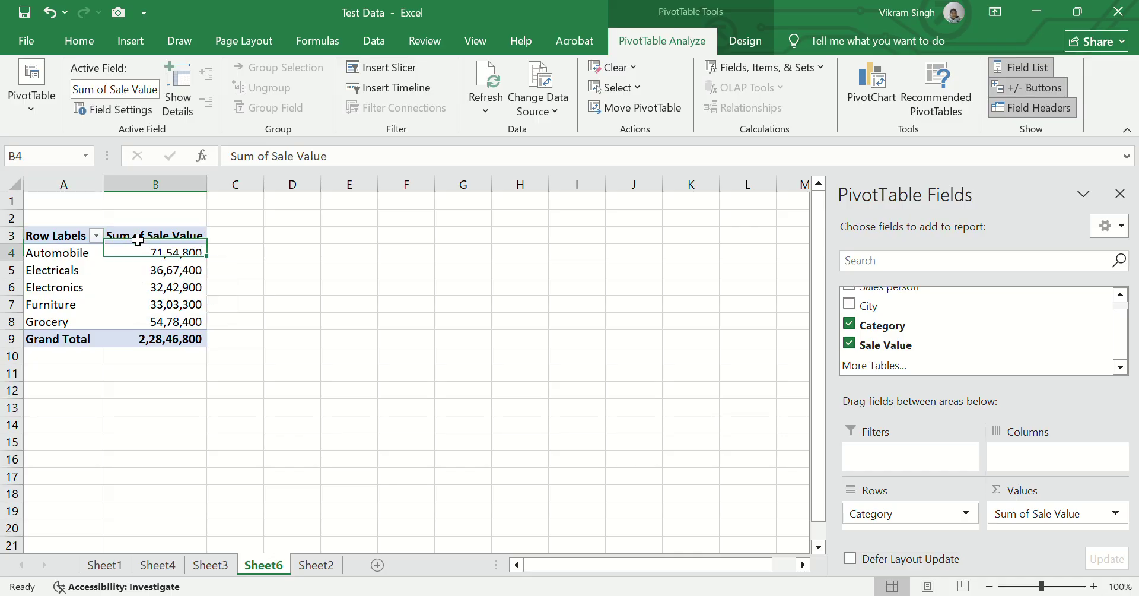
key("Left")
key("Right")
key("Left")
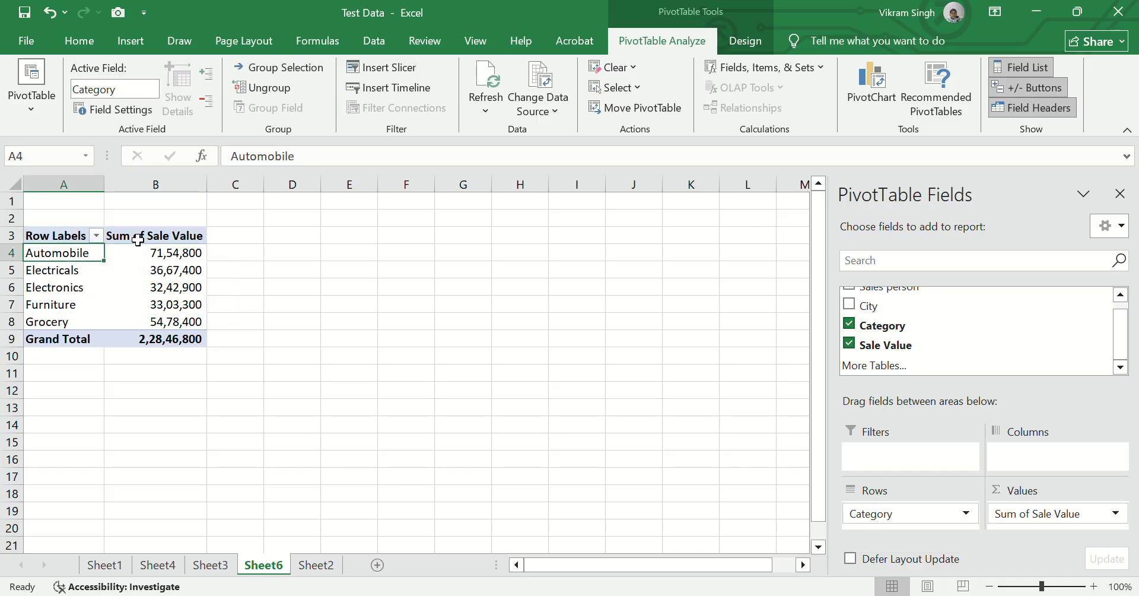
key("Up")
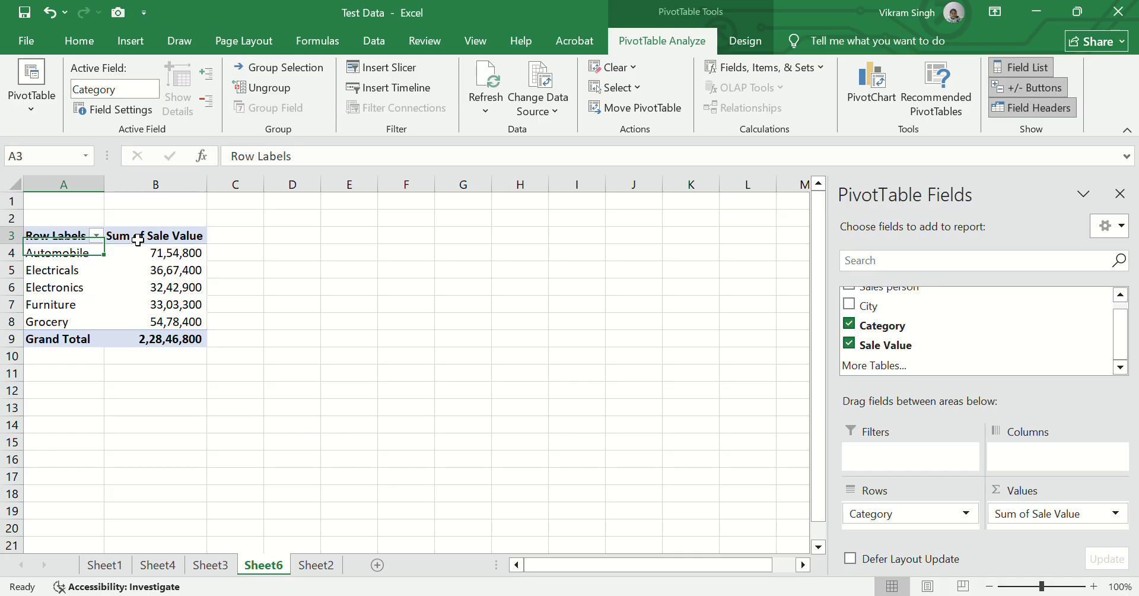
key("Down")
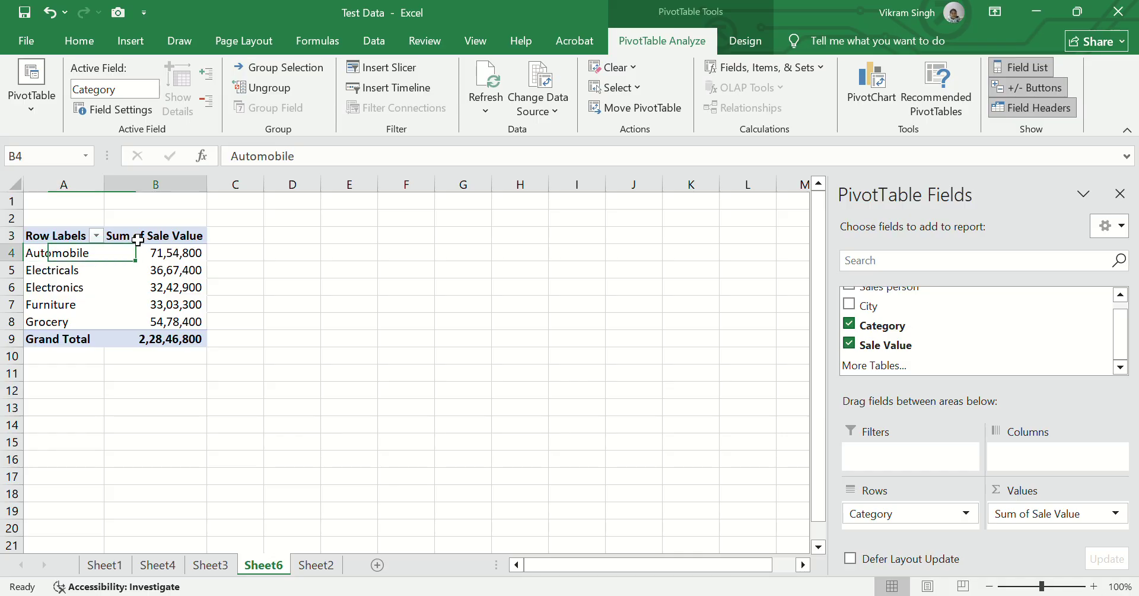
key("Right")
key("Down")
key("Down")
key("Down")
key("Down")
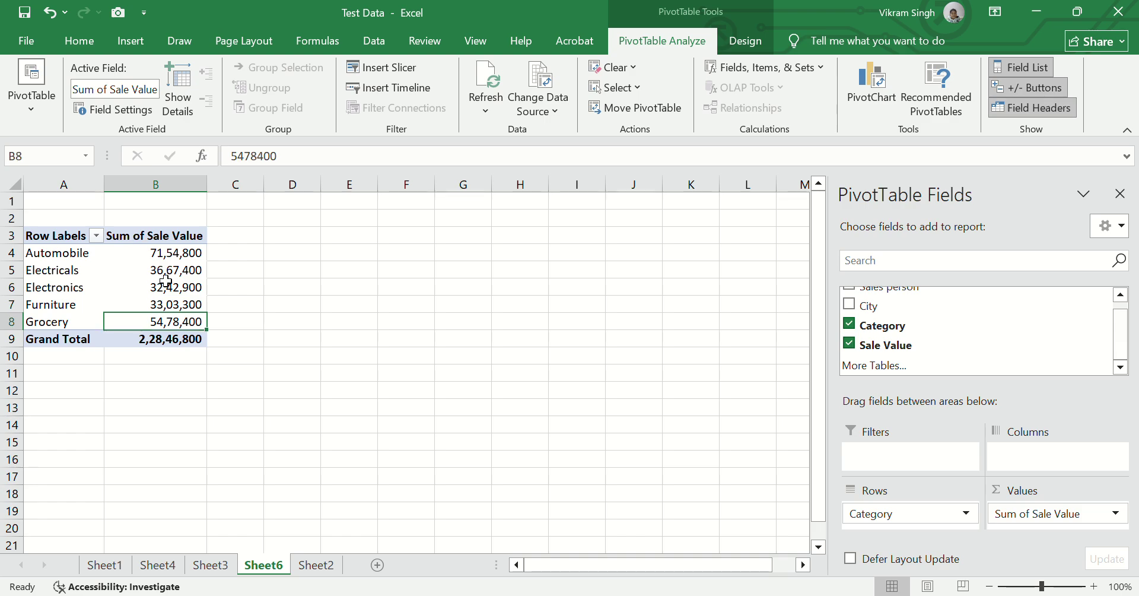
left_click(78, 262)
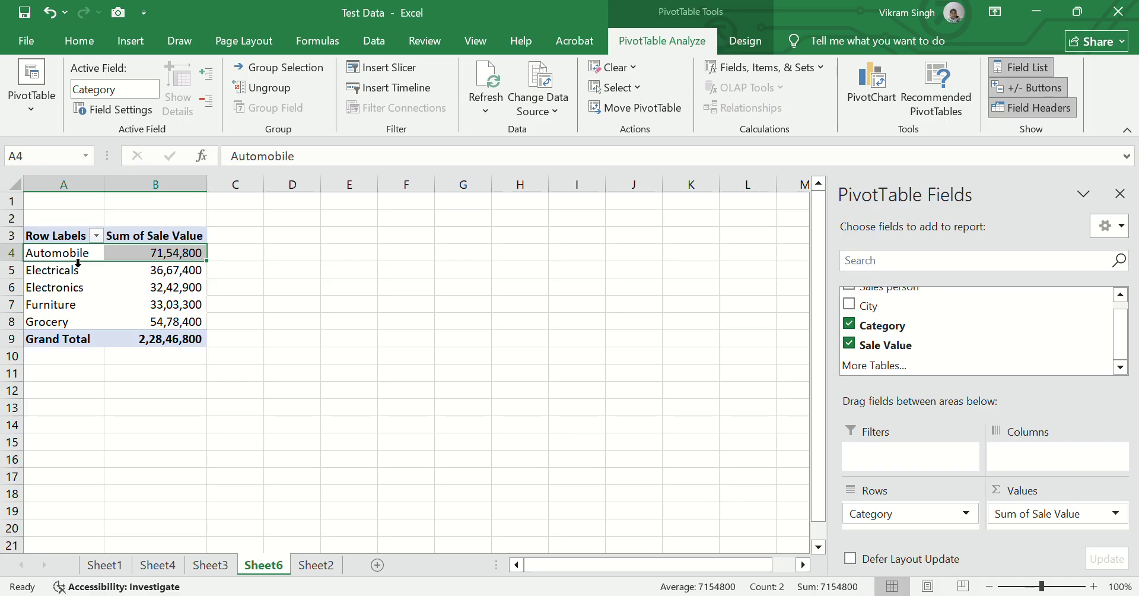
left_click(78, 263)
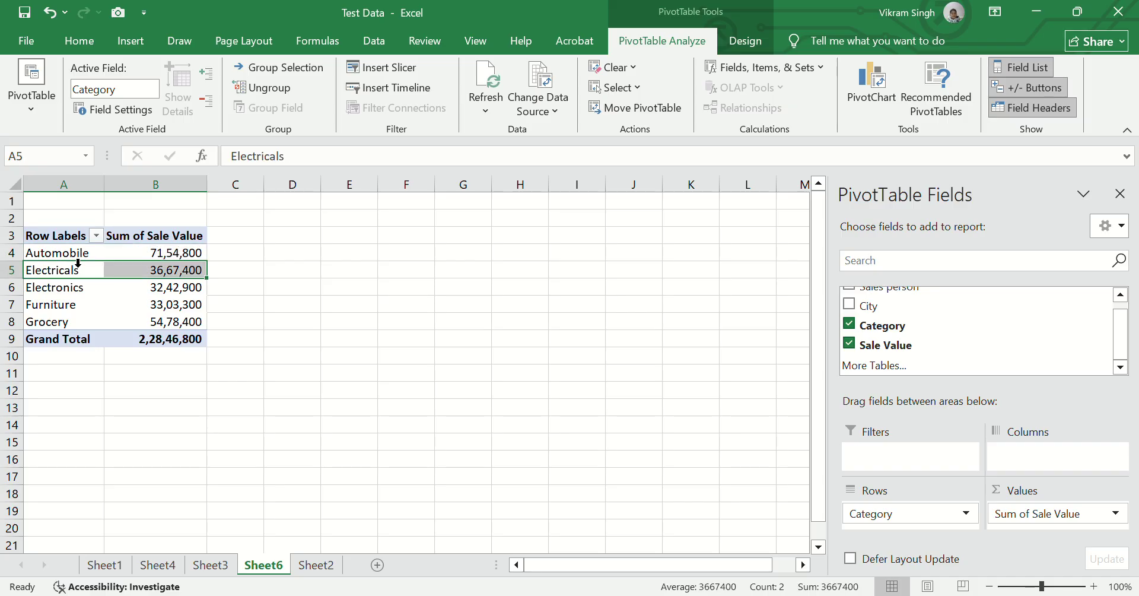
key("Down")
key("Down")
key("Down")
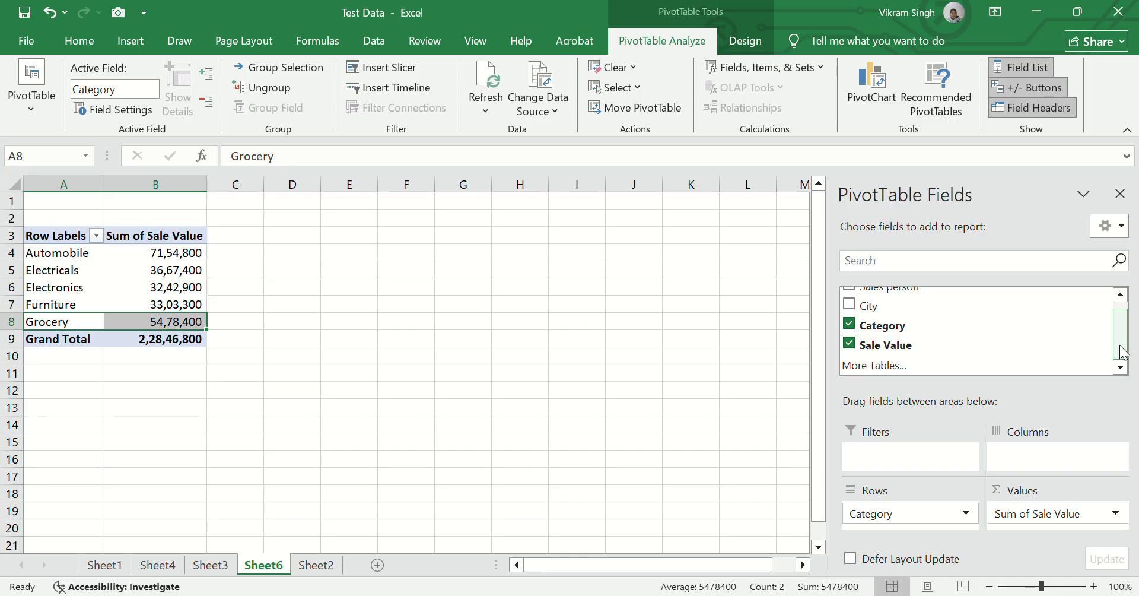
Add the City field to the PivotTable as columns.
left_click_drag(1121, 346, 1119, 333)
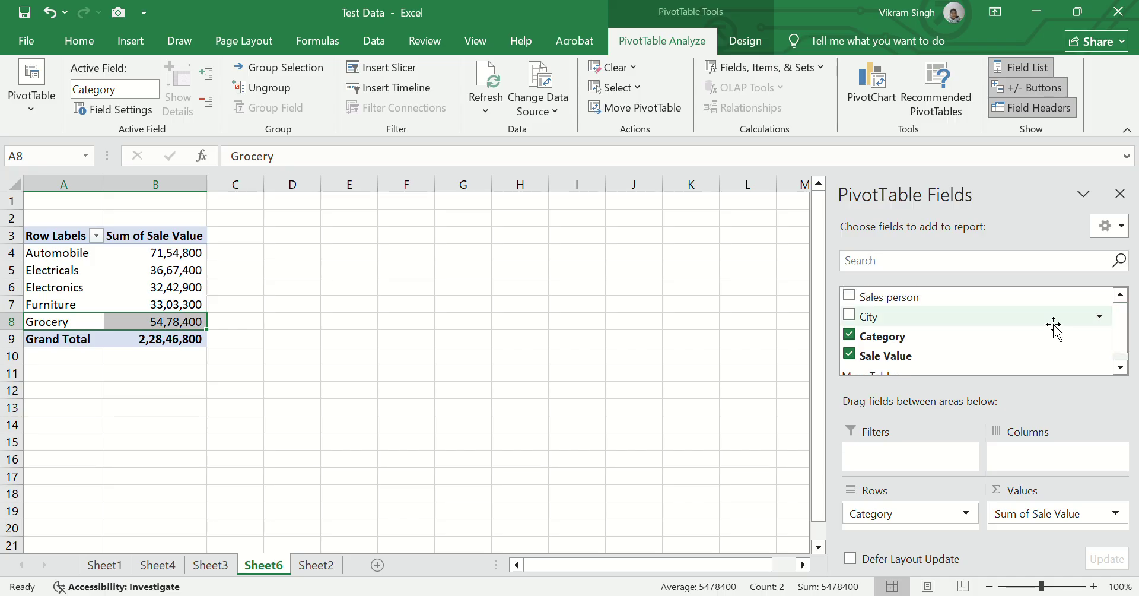
left_click_drag(1054, 328, 1018, 447)
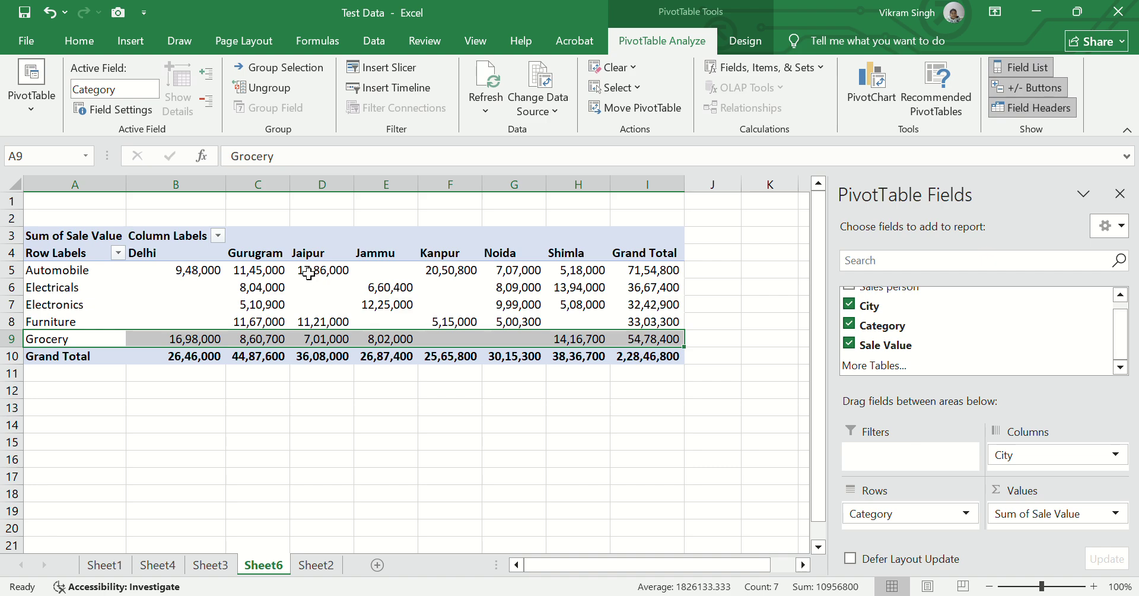
Examine the Automobile row's sale values across the city columns.
left_click(268, 246)
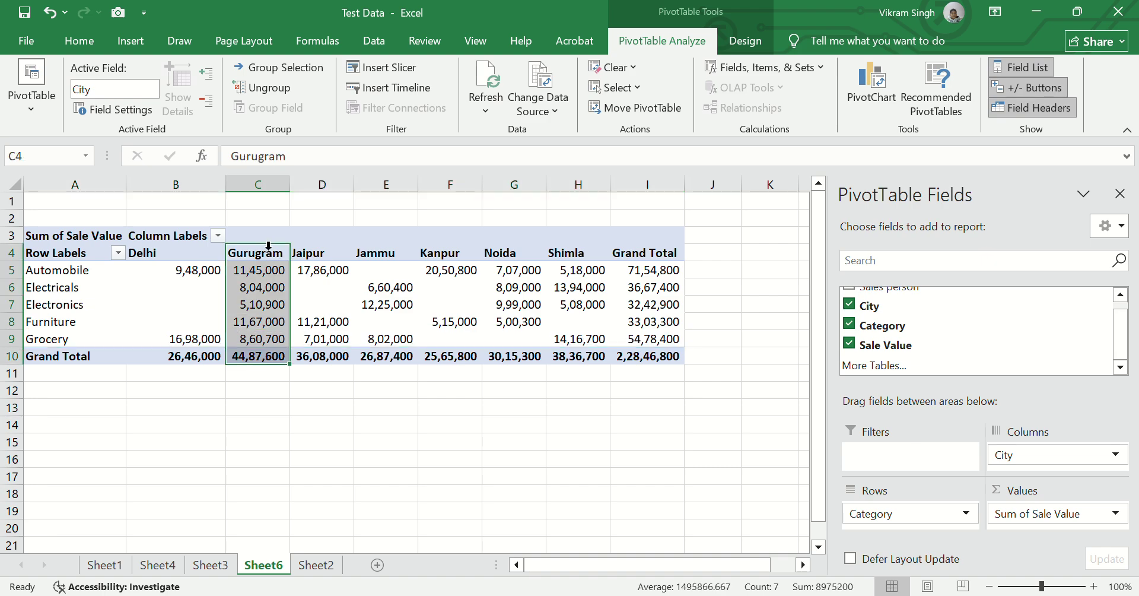
key("Down")
key("Left")
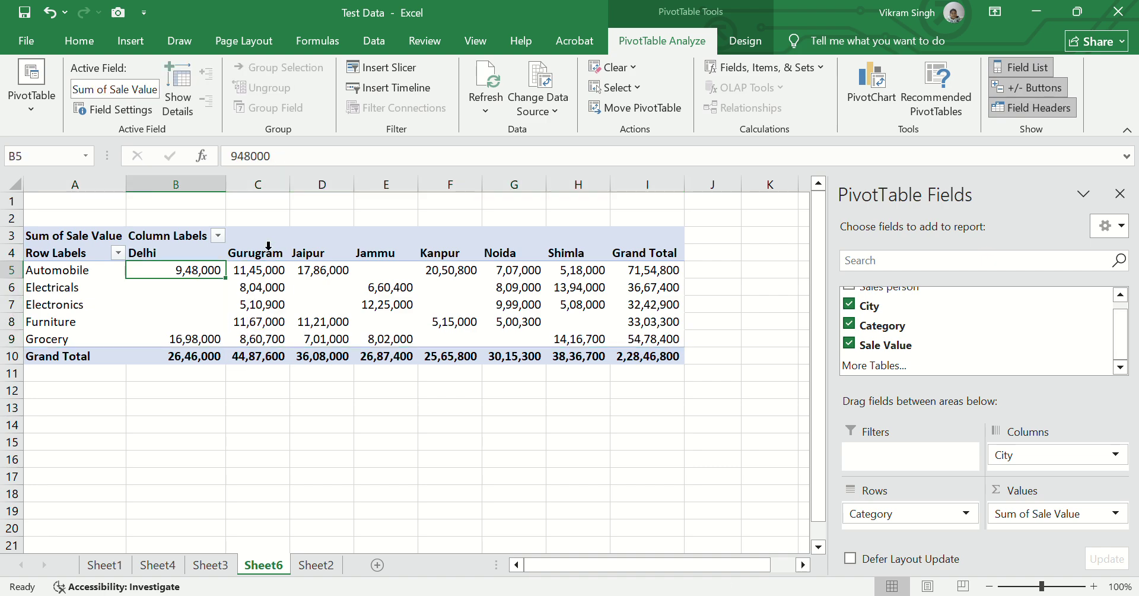
key("Left")
key("Down")
key("Up")
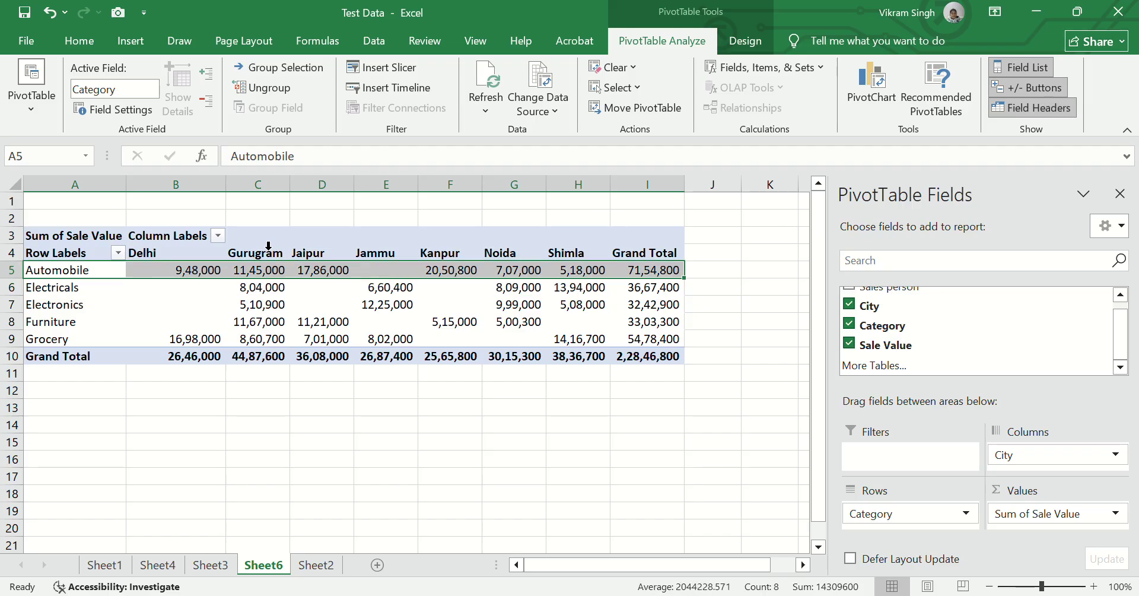
key("Right")
key("Right")
key("Right")
key("Right")
key("Right")
key("Right")
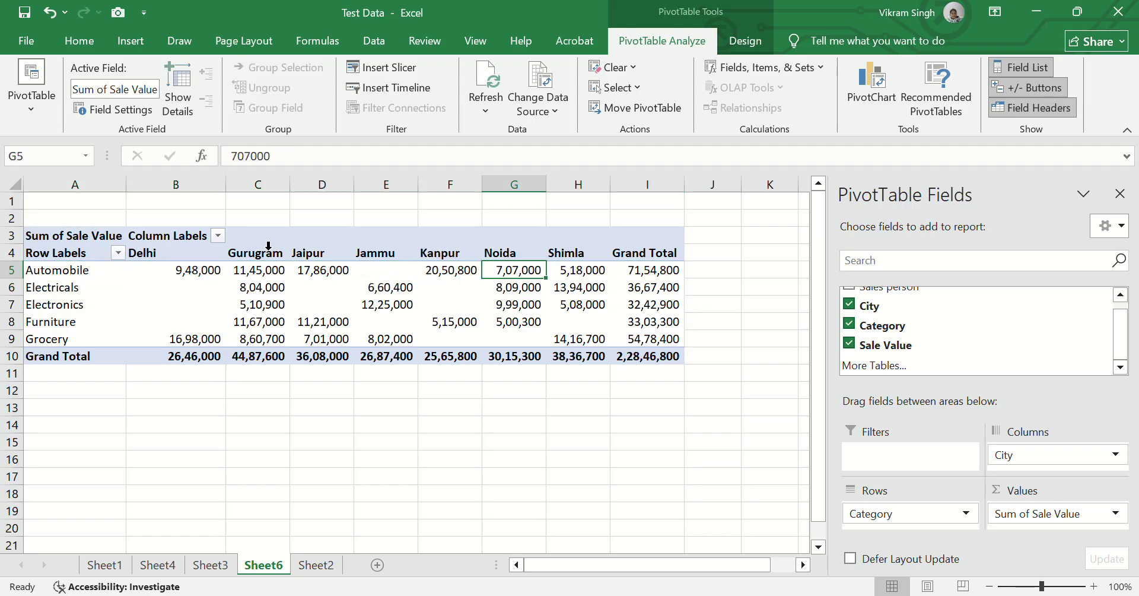
key("Left")
key("Left")
key("Left")
key("Left")
key("Left")
key("Left")
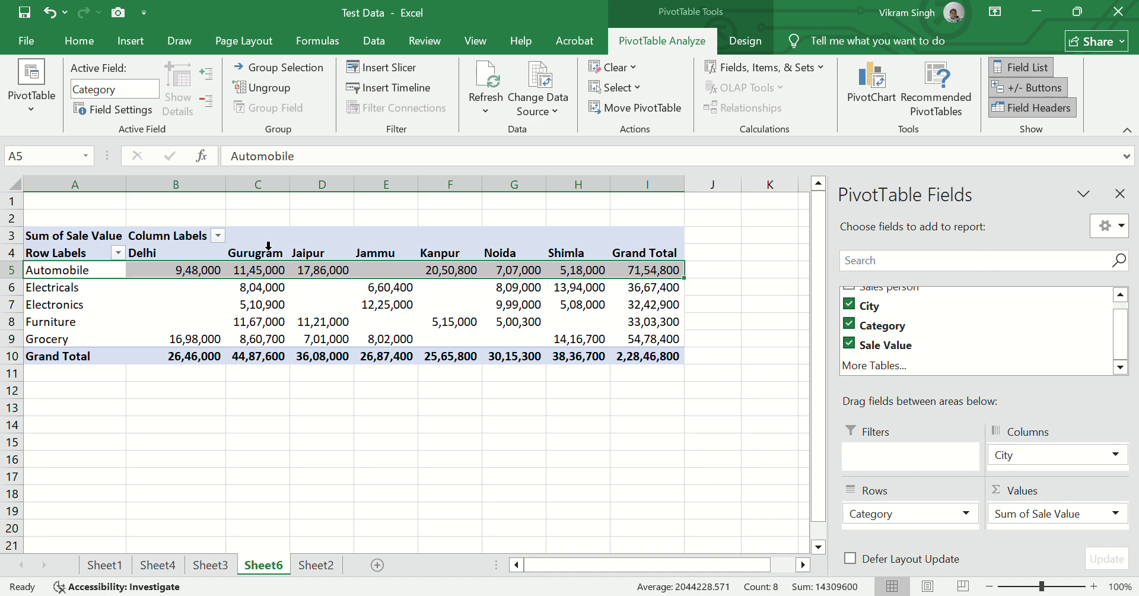
Go through the category rows from Automobile to Grocery and back to compare their sales by city.
key("Down")
key("Down")
key("Down")
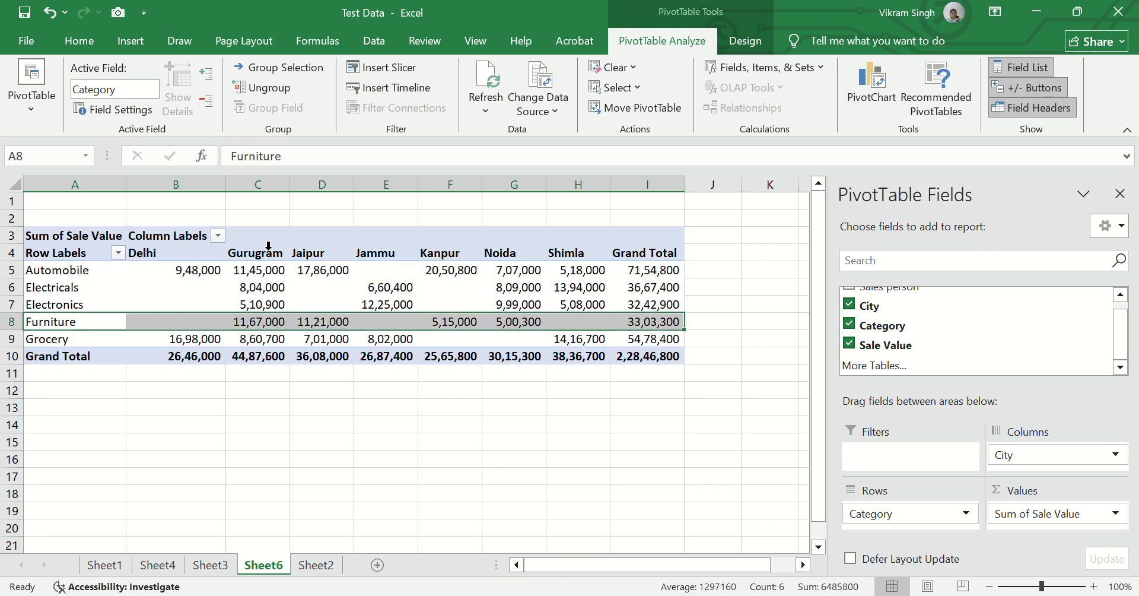
key("Down")
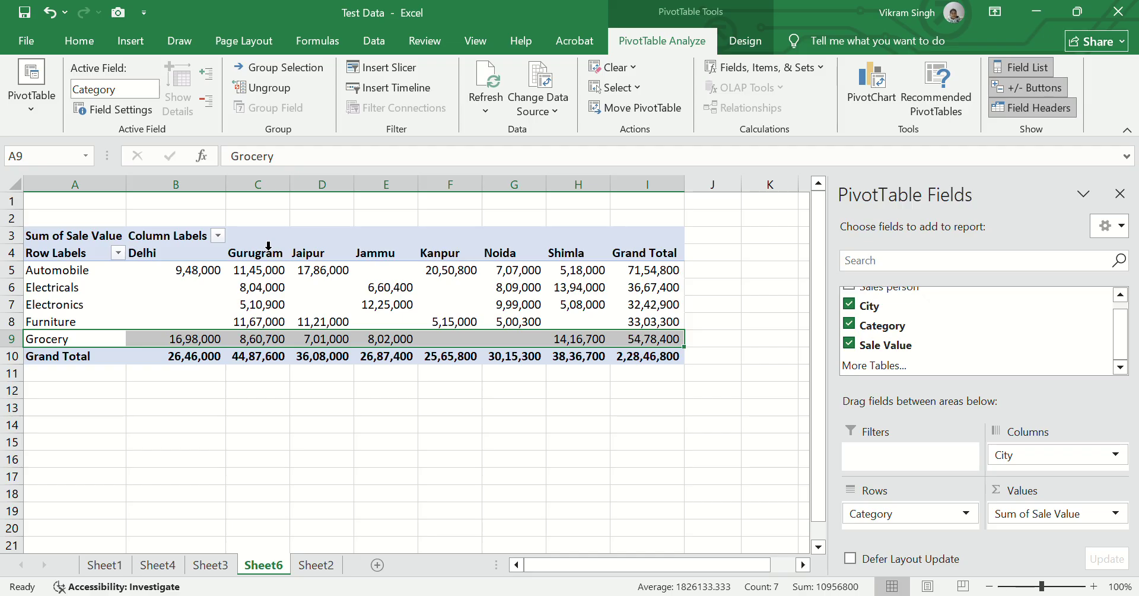
key("Up")
key("Up")
key("Up")
key("Up")
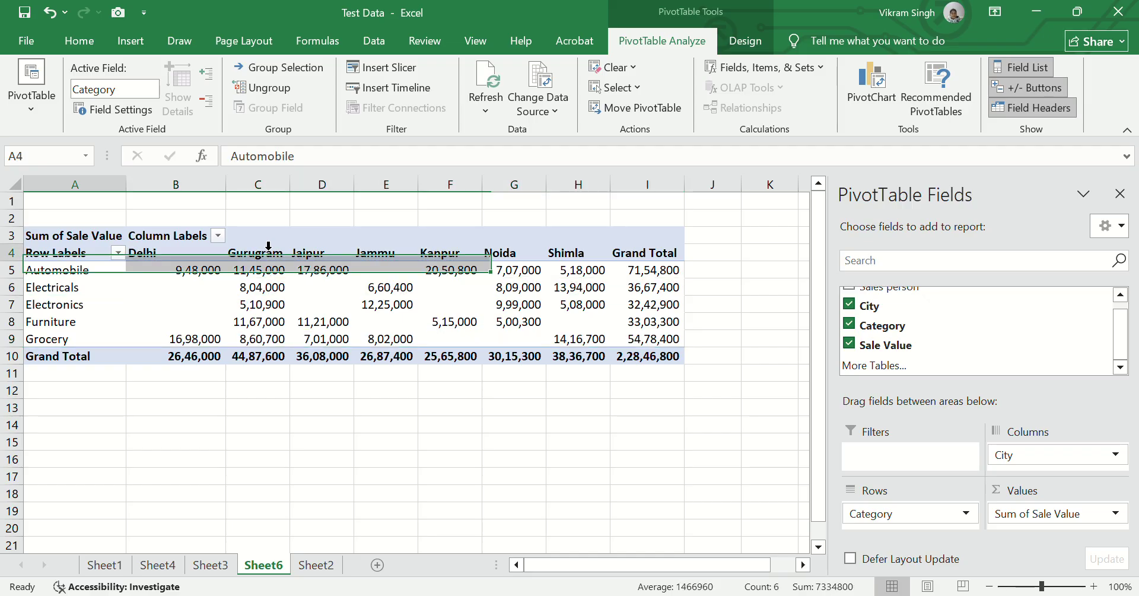
Review the city column headings from Delhi across to Grand Total.
key("Up")
key("Right")
key("Right")
key("Right")
key("Right")
key("Right")
key("Right")
key("Right")
key("Right")
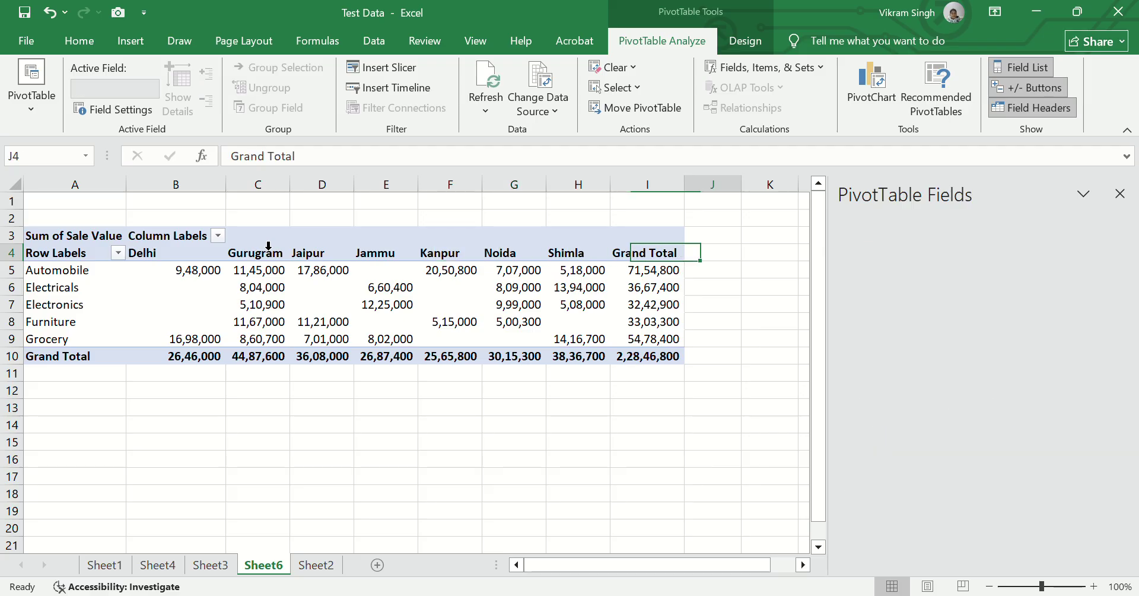
Center-align the PivotTable cells from the Delhi heading through the Grand Total column and row, B4:I10.
key("shift+Left")
key("shift+Left")
key("shift+Left")
key("shift+Left")
key("shift+Left")
key("shift+Left")
key("shift+Left")
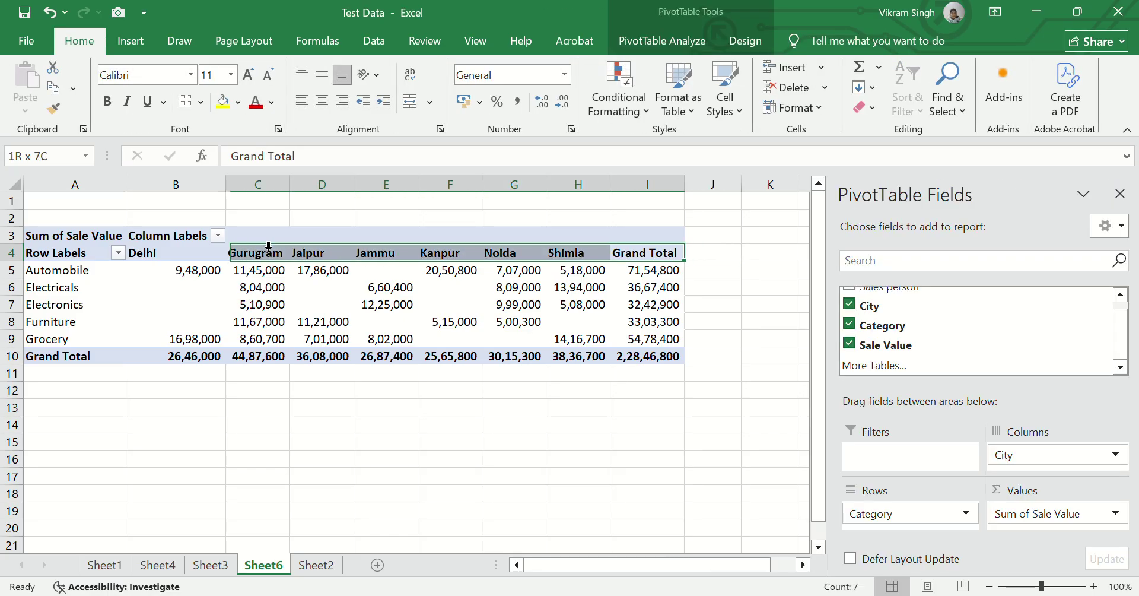
key("shift+Down")
key("shift+Down")
key("shift+Down")
key("shift+Down")
key("shift+Down")
key("shift+Down")
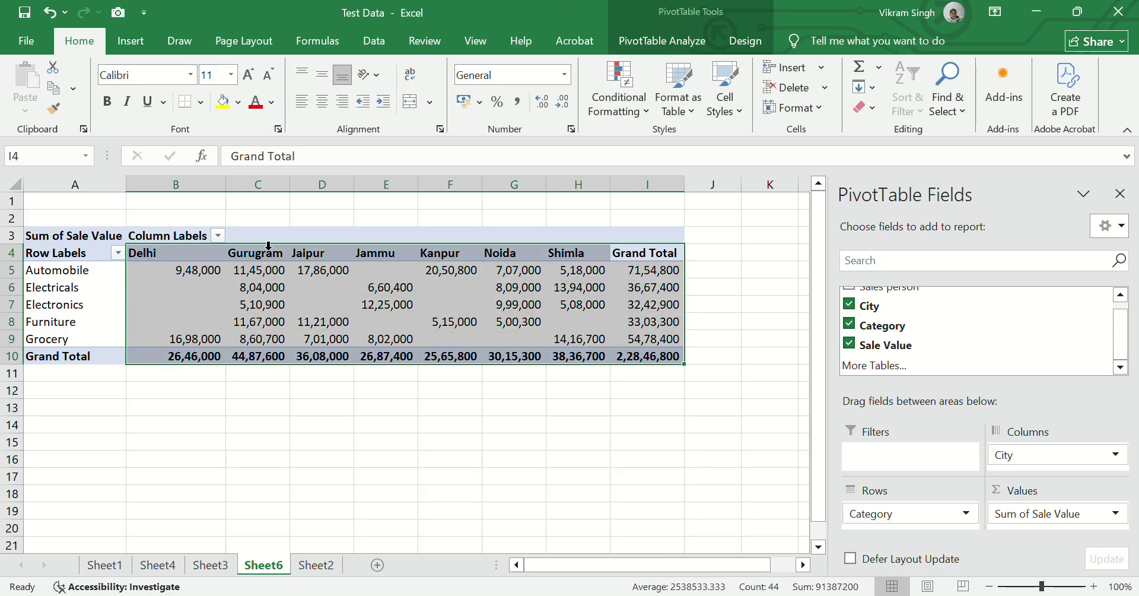
left_click(324, 109)
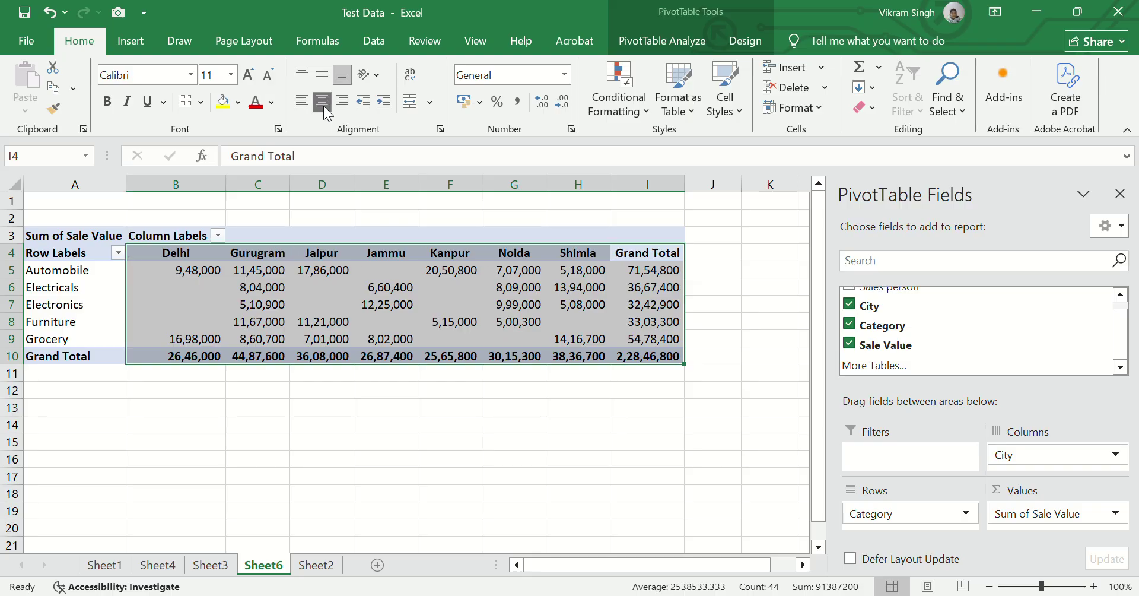
Move the City field from the PivotTable's columns to its report filters.
key("Left")
key("Left")
key("Left")
key("Left")
key("Left")
key("Left")
key("Left")
key("Left")
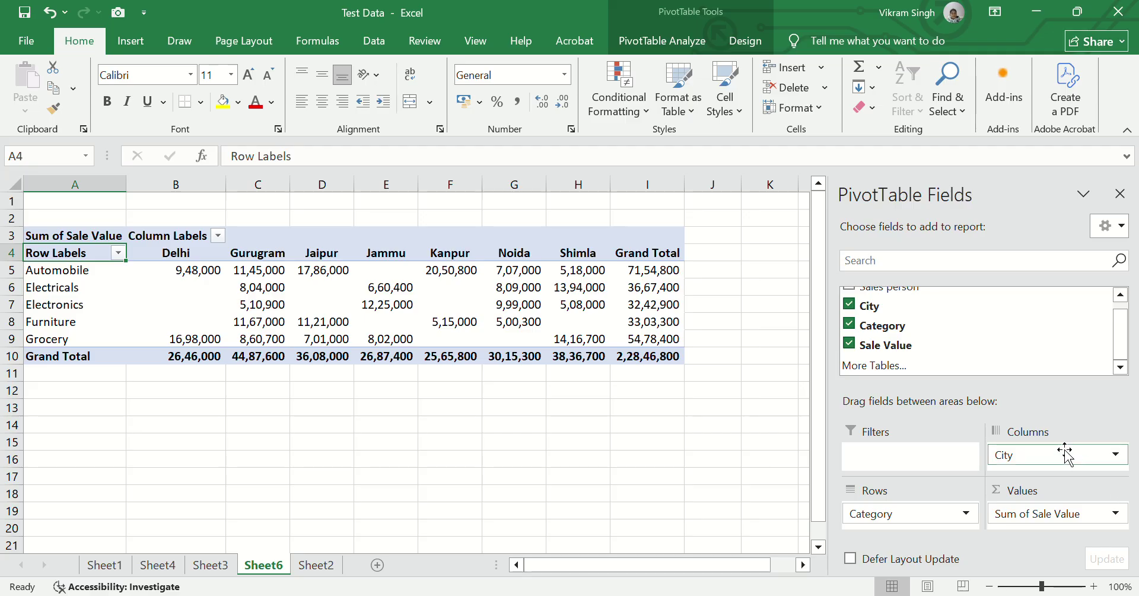
left_click_drag(1065, 454, 898, 454)
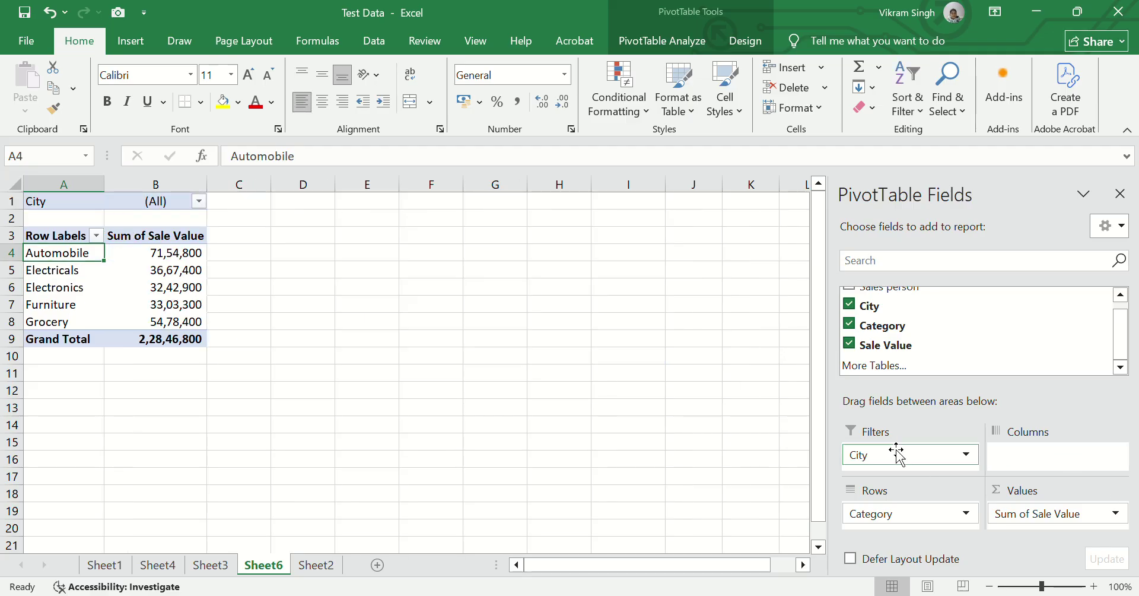
Examine the Automobile row label and its sale value in the rearranged PivotTable.
left_click(74, 235)
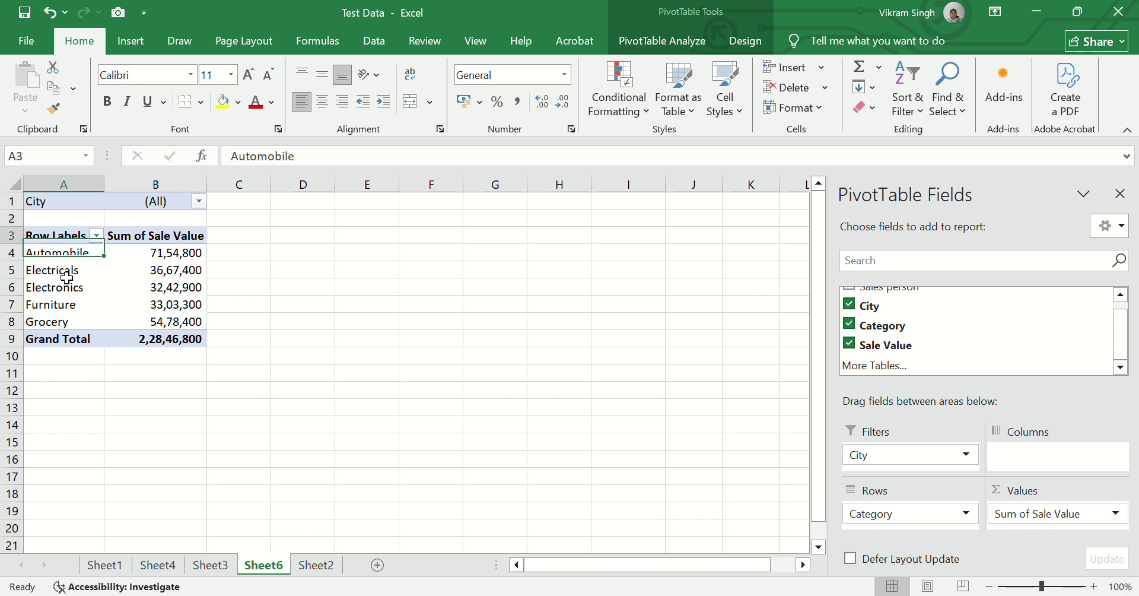
key("Right")
key("Down")
key("Left")
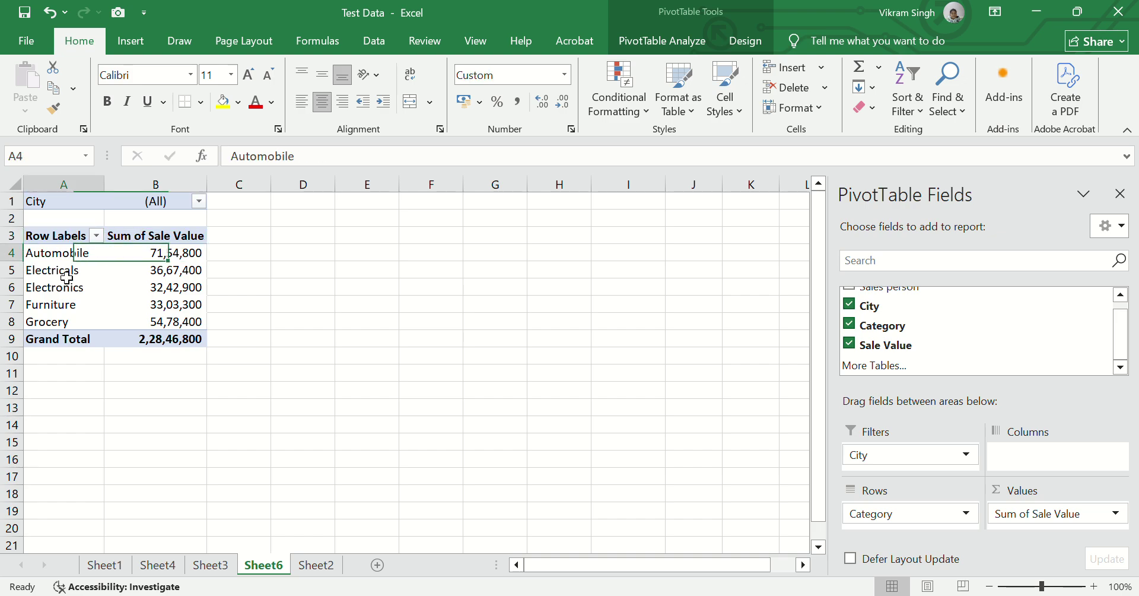
key("Right")
key("Up")
key("Down")
key("Left")
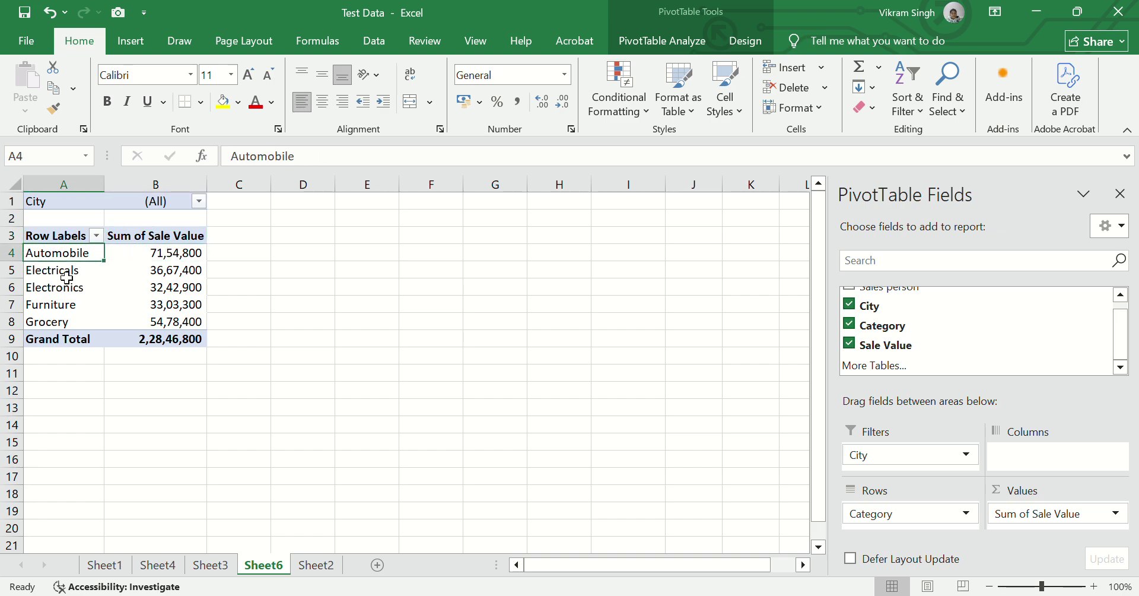
Allow multiple items in the City report filter and show only Delhi.
key("Right")
key("Up")
key("Up")
key("Up")
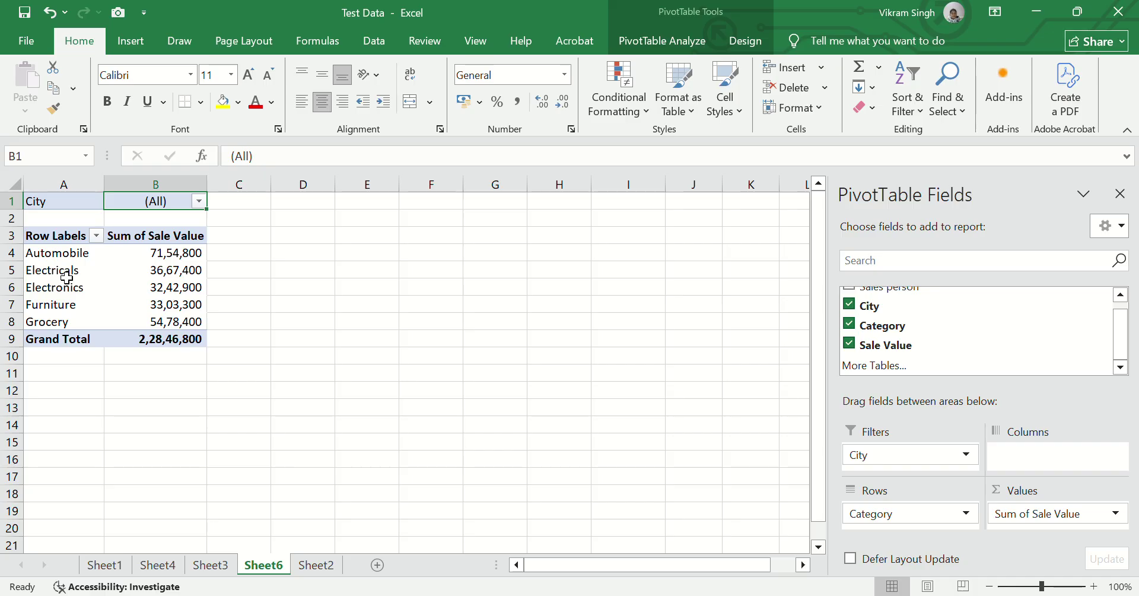
key("alt+Down")
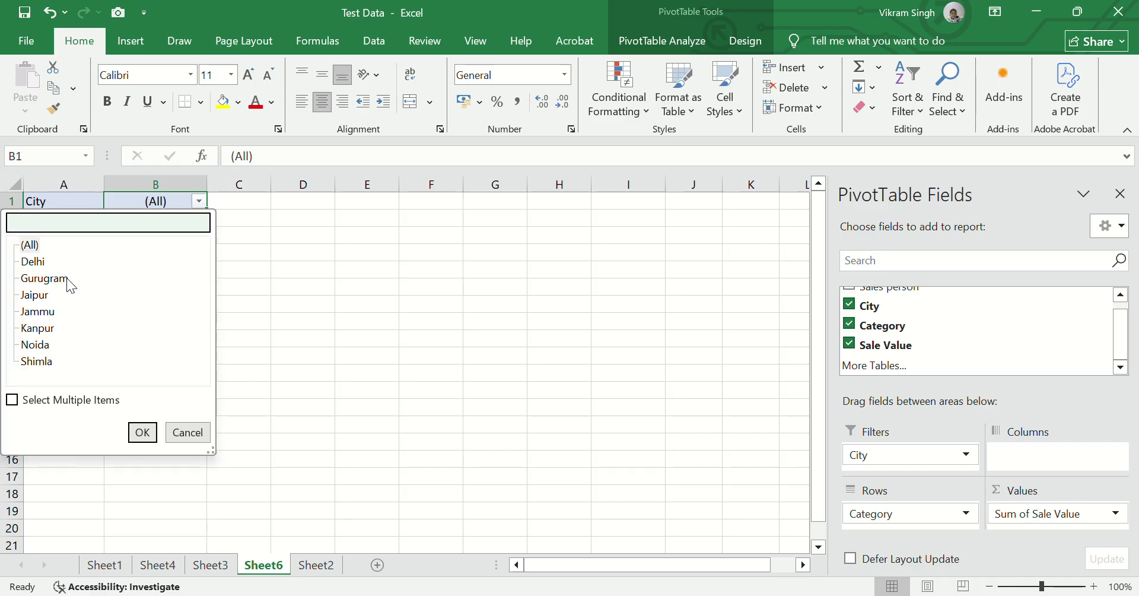
left_click(18, 403)
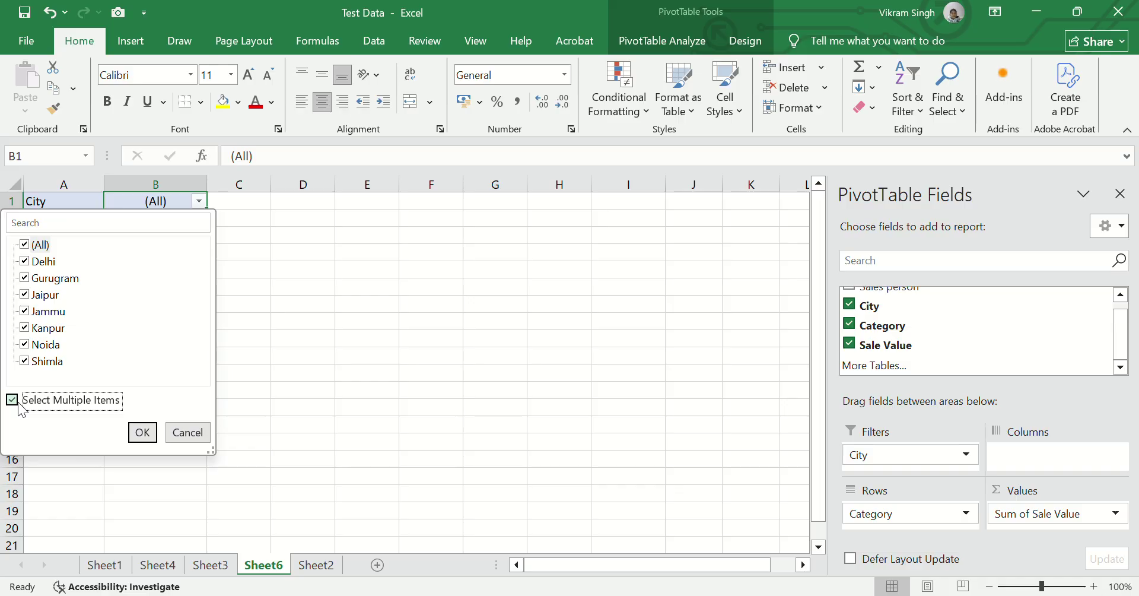
left_click(41, 243)
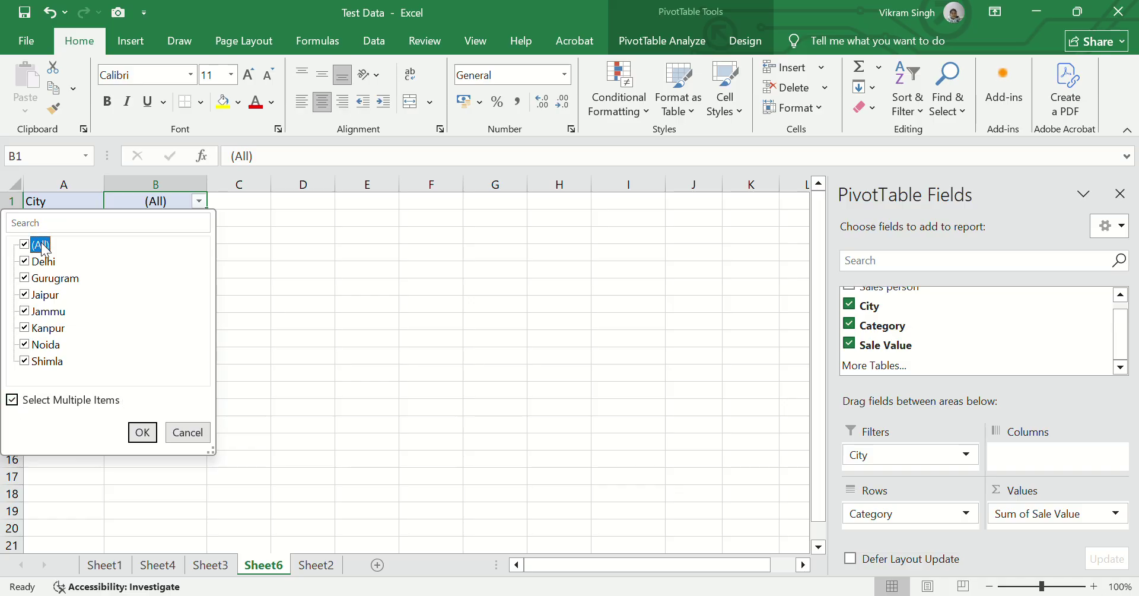
key("space")
key("Down")
key("space")
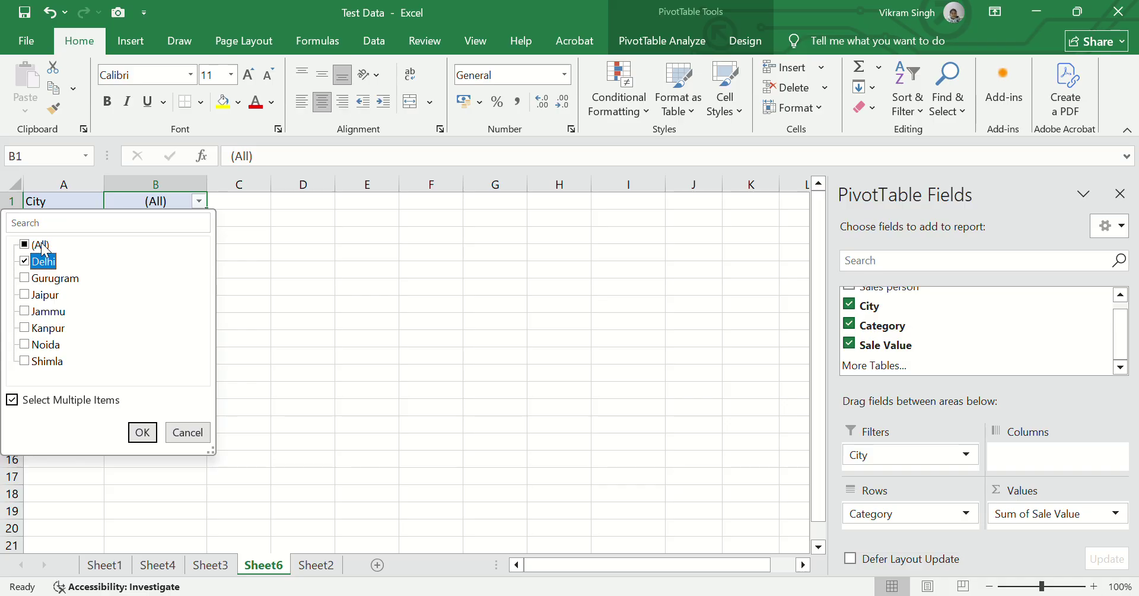
key("Return")
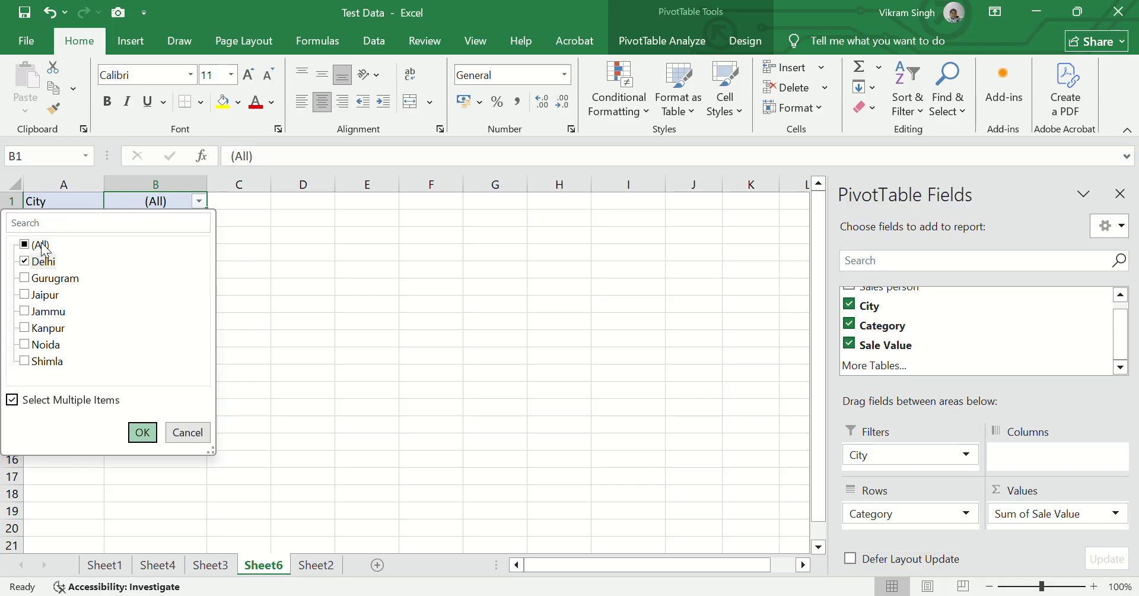
key("Down")
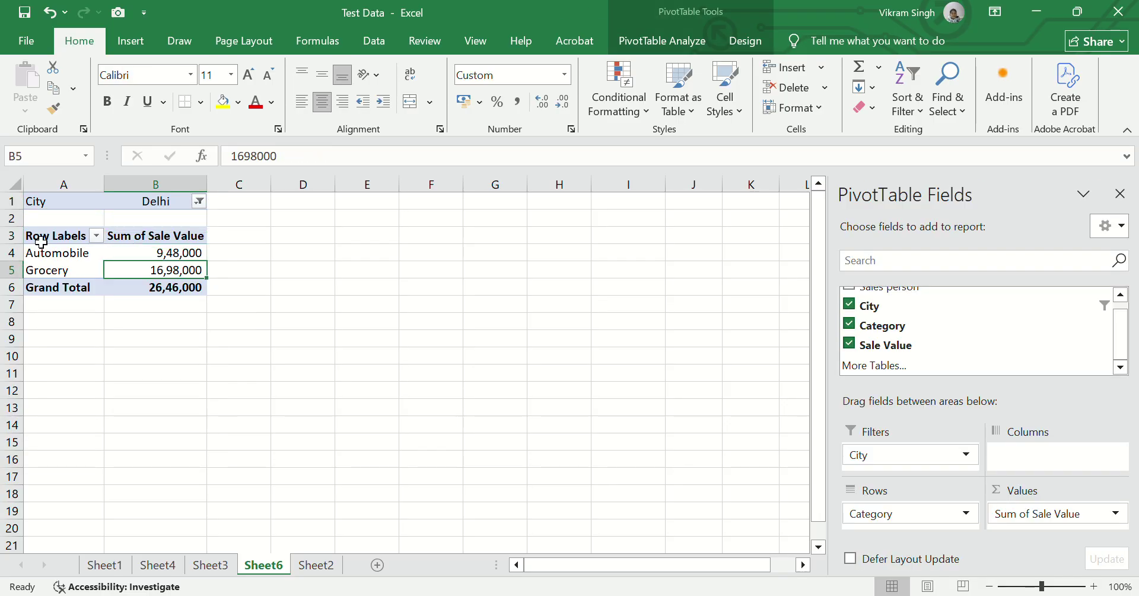
Change the City report filter to show only Gurugram.
key("Up")
key("Up")
key("Up")
key("Up")
key("alt+Down")
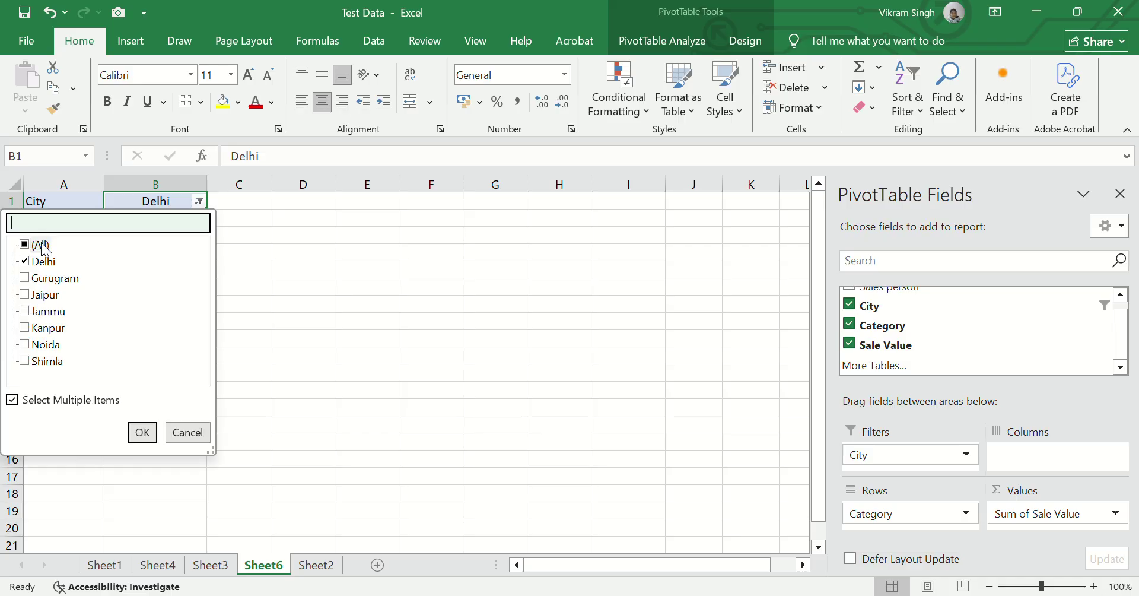
left_click(50, 262)
key("Down")
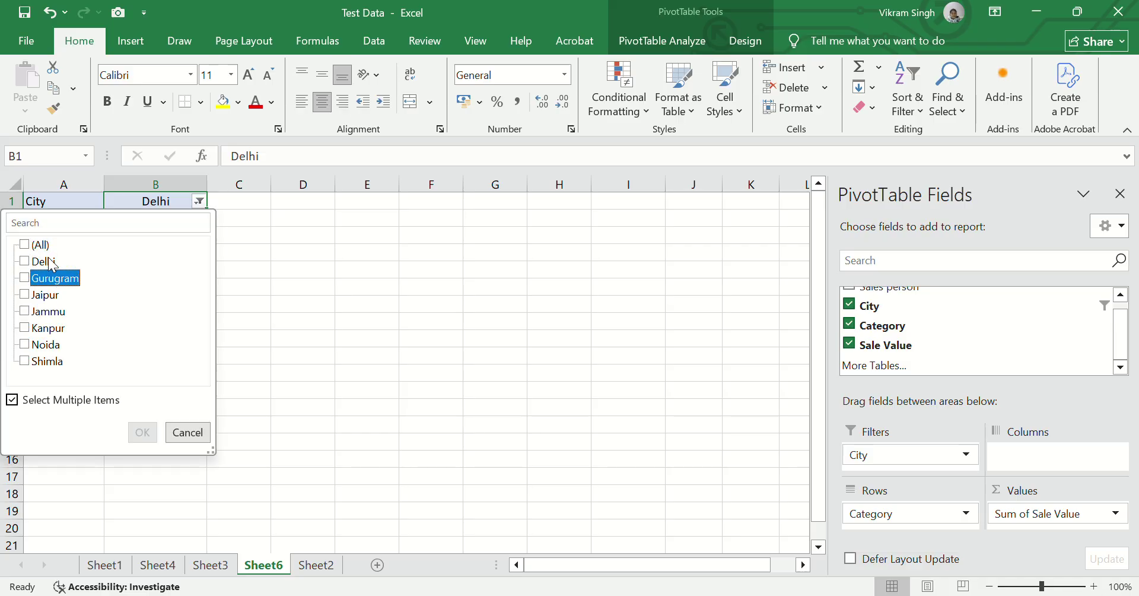
key("space")
key("Return")
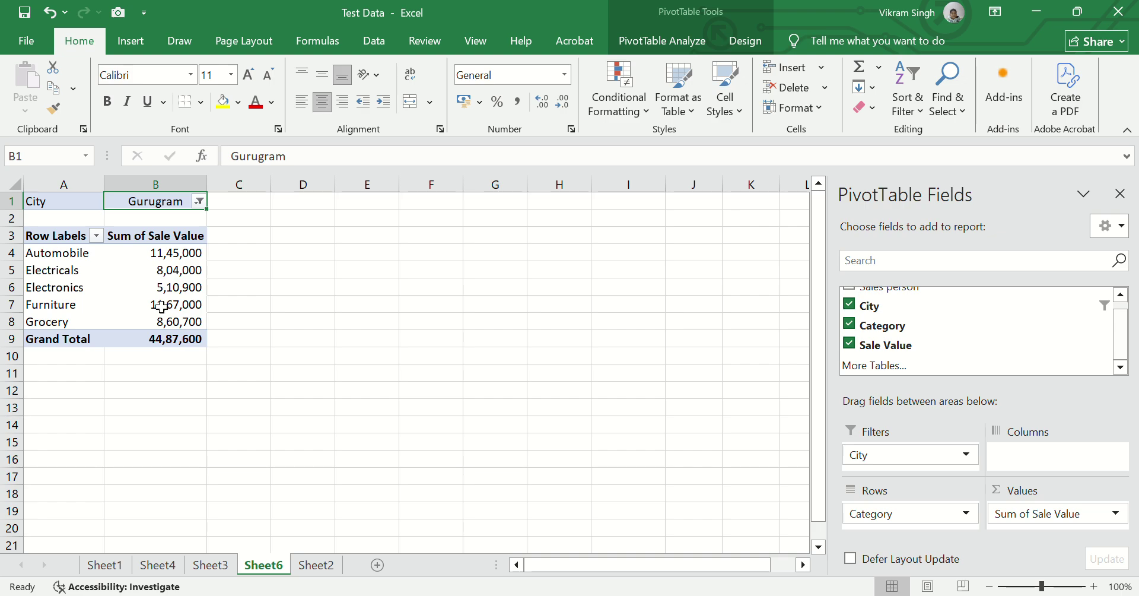
Change the City report filter to show only Jaipur.
left_click(198, 203)
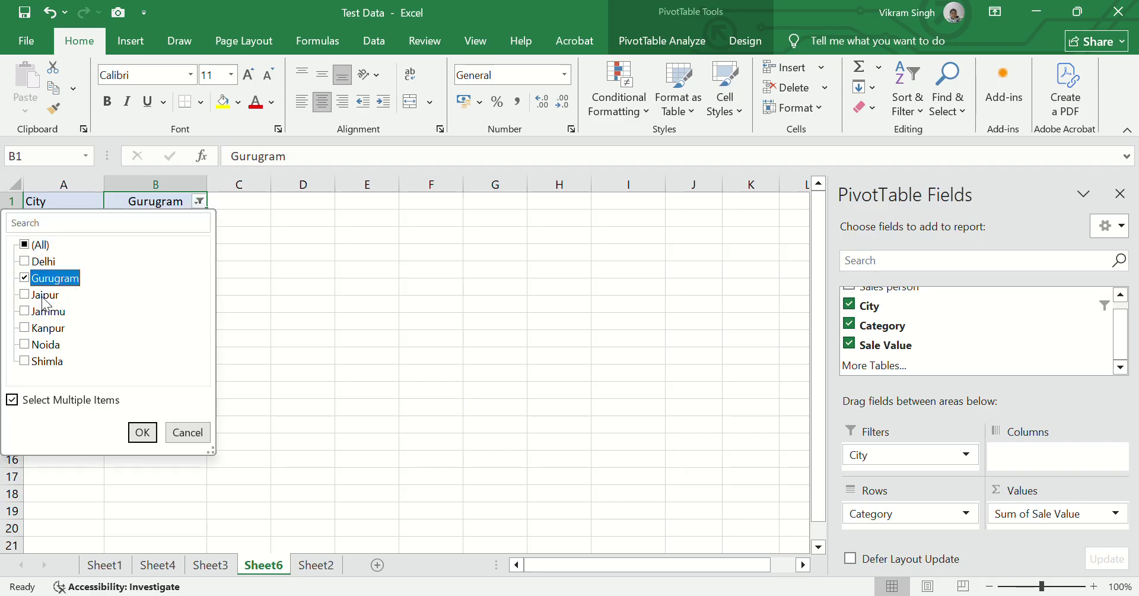
left_click(27, 283)
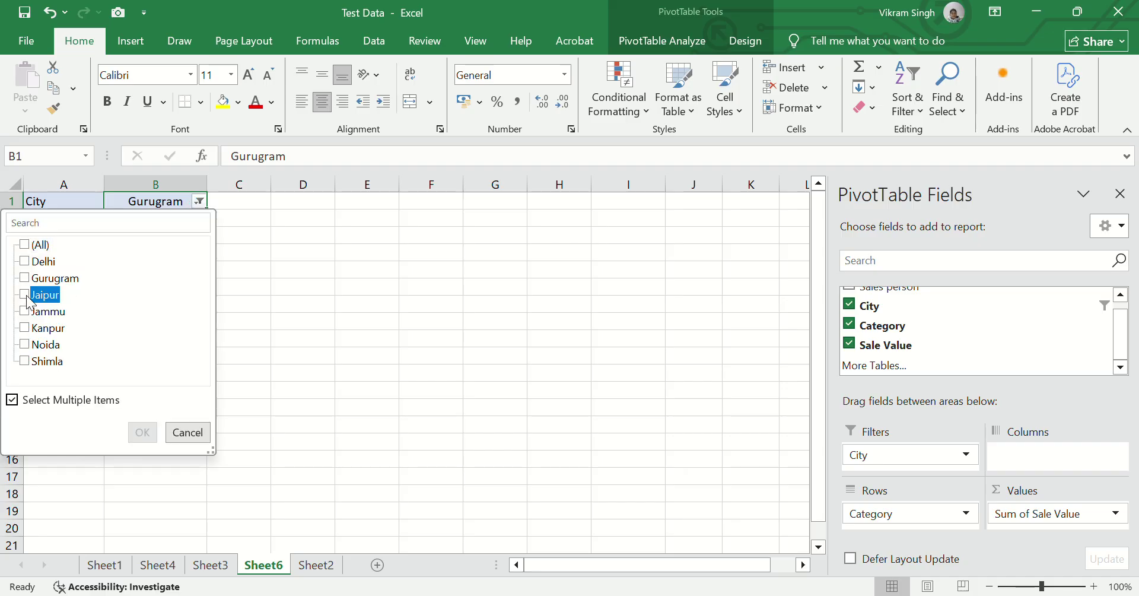
left_click(26, 294)
left_click(143, 437)
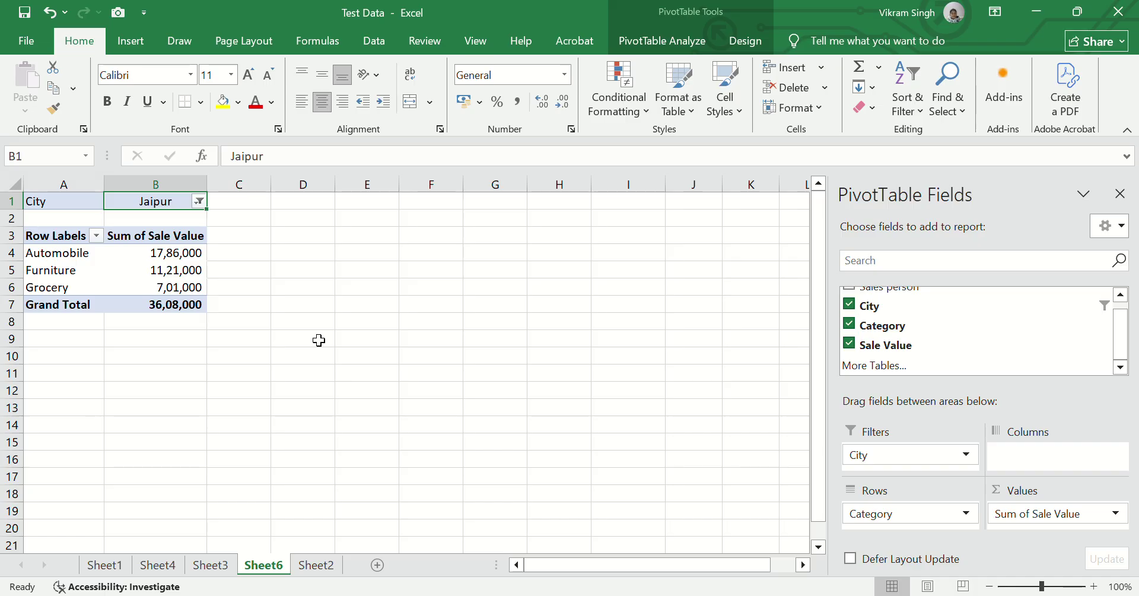
Alternate the selection between empty cells and PivotTable cells to check when the PivotTable field list appears.
left_click(1121, 295)
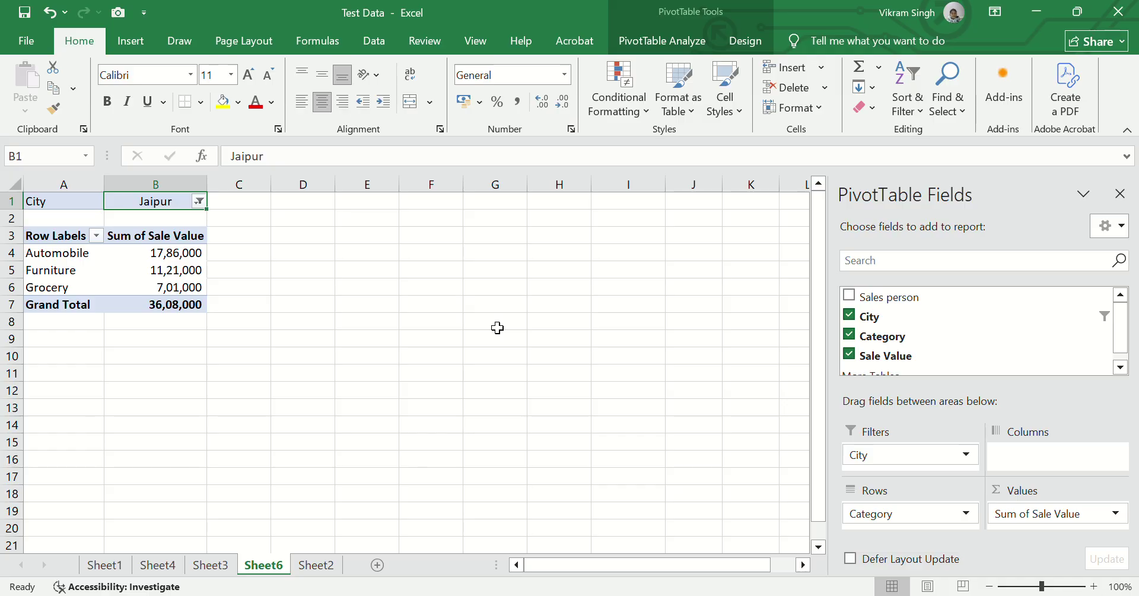
left_click(230, 306)
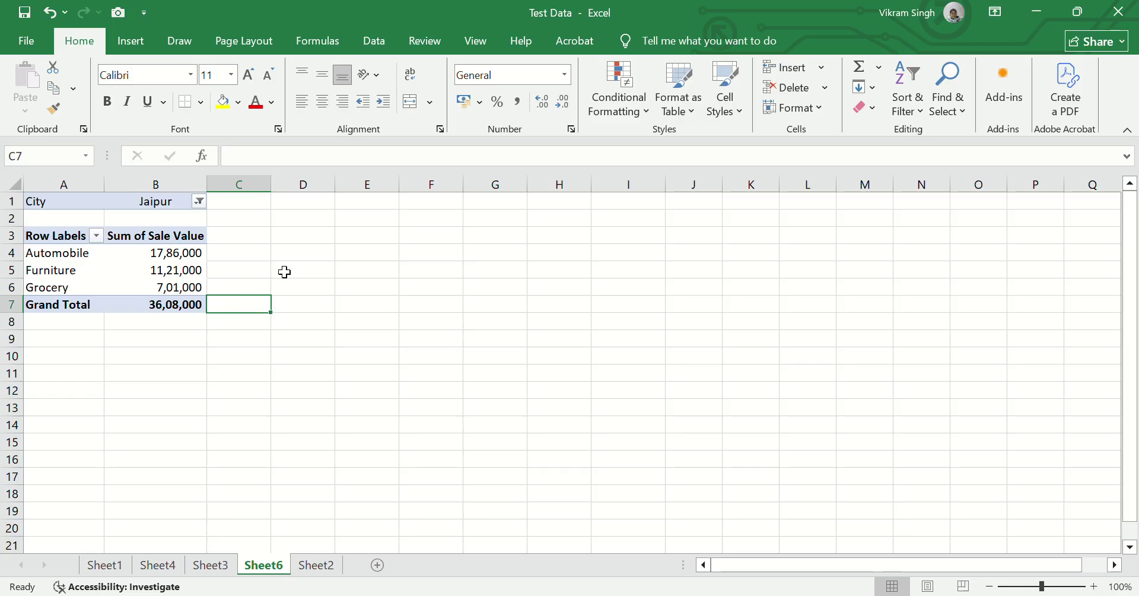
left_click(306, 391)
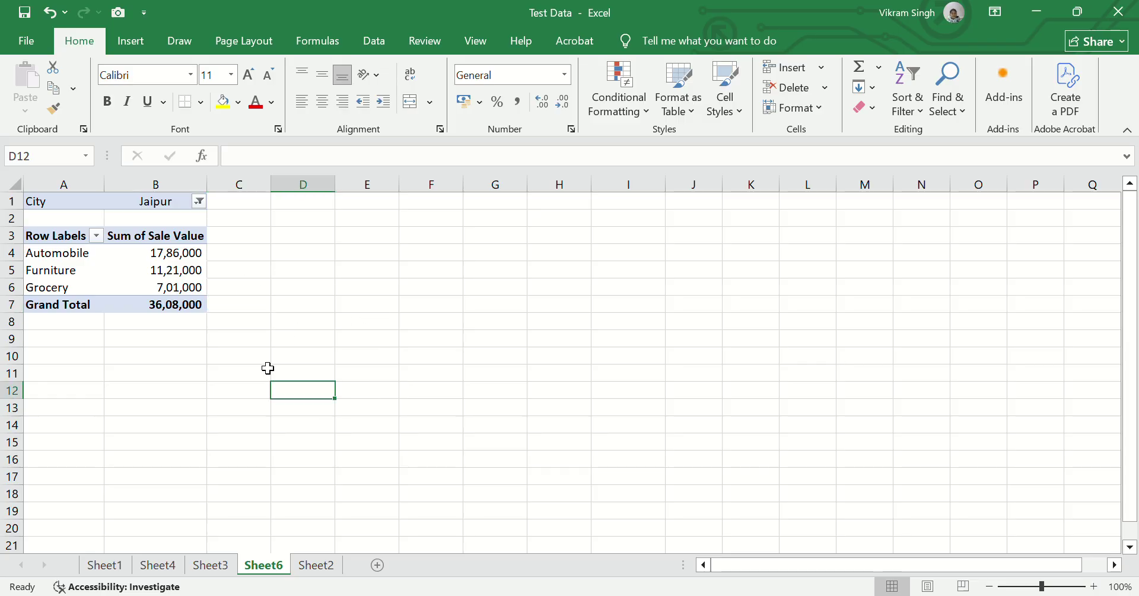
left_click(239, 339)
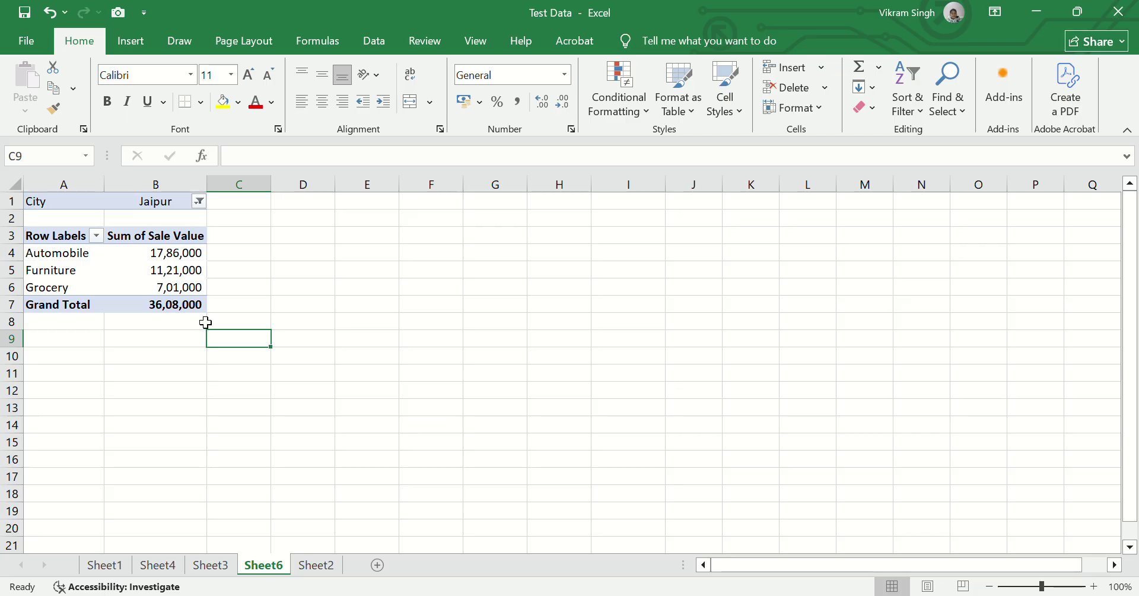
left_click(286, 287)
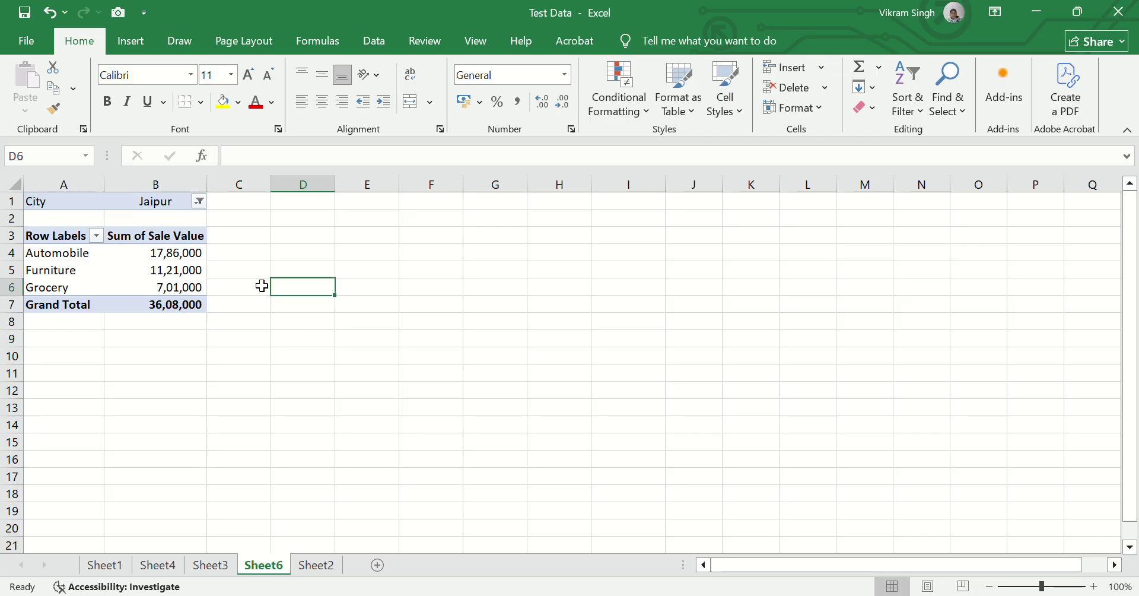
left_click(227, 256)
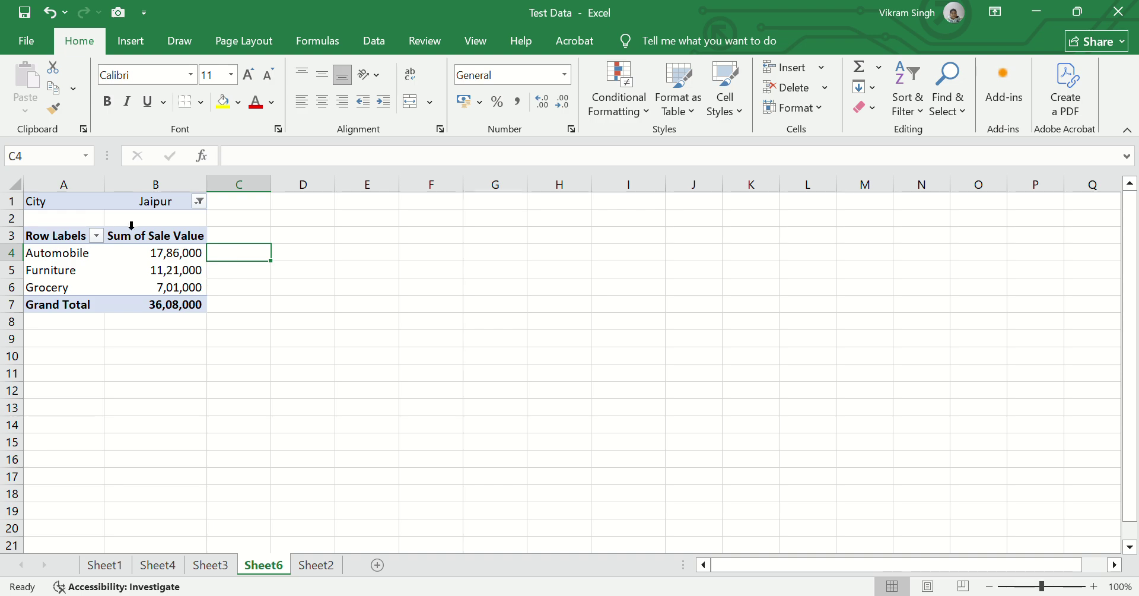
left_click(136, 271)
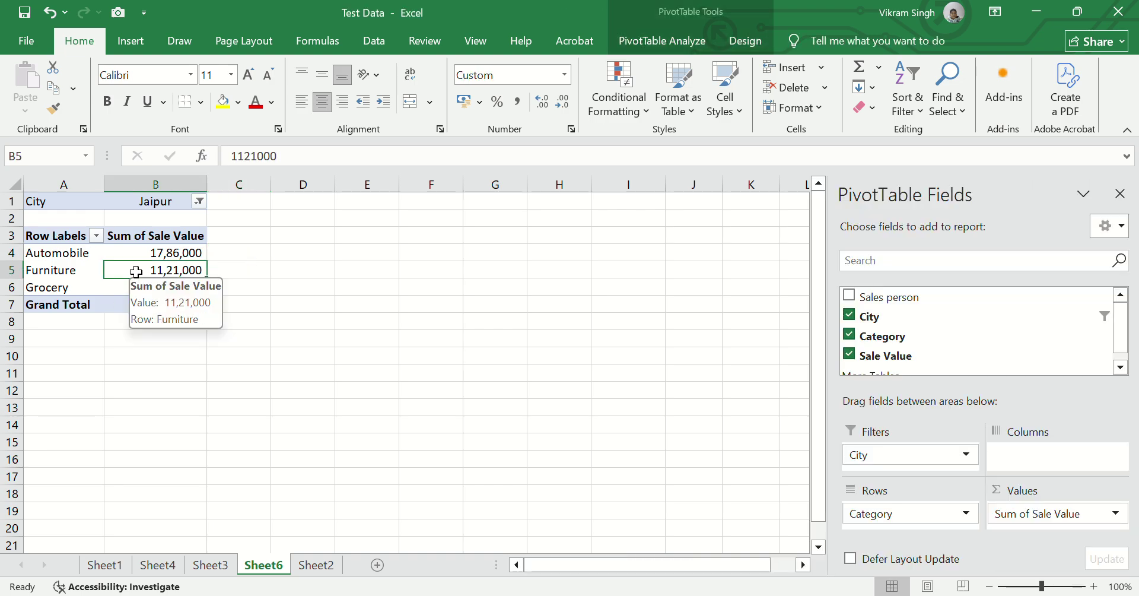
left_click(354, 270)
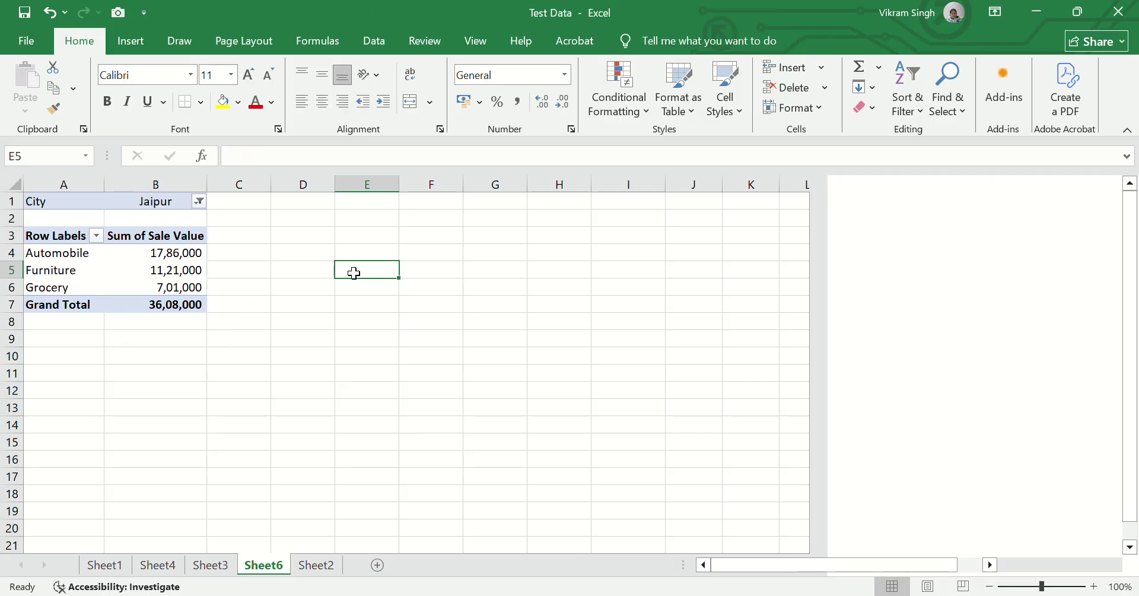
left_click(176, 269)
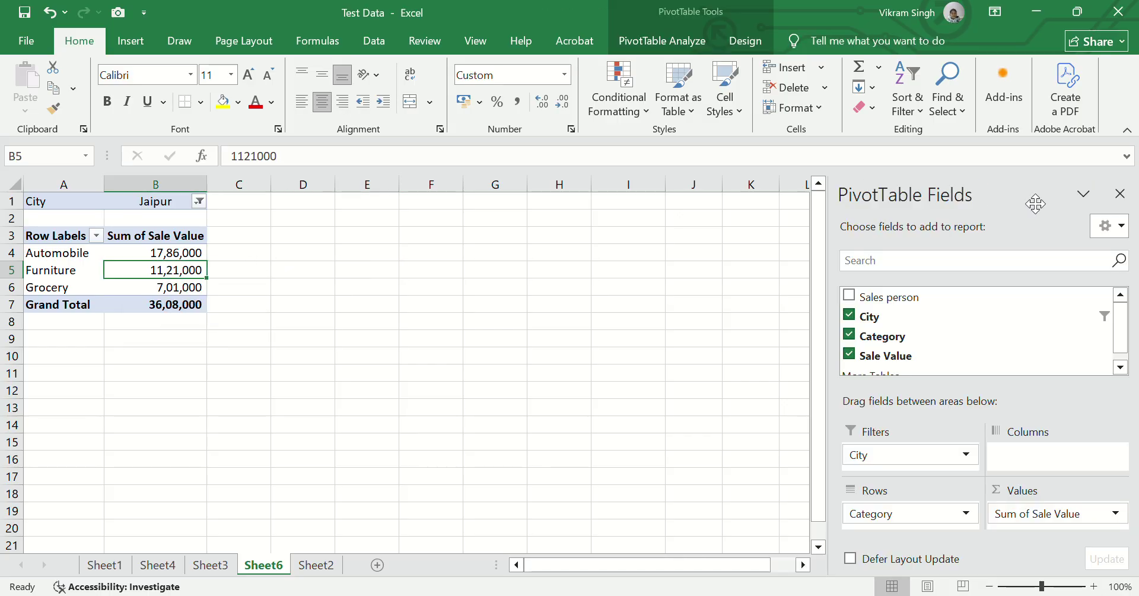
Close the PivotTable field list and show it again, checking it from outside and inside the PivotTable.
left_click(1120, 194)
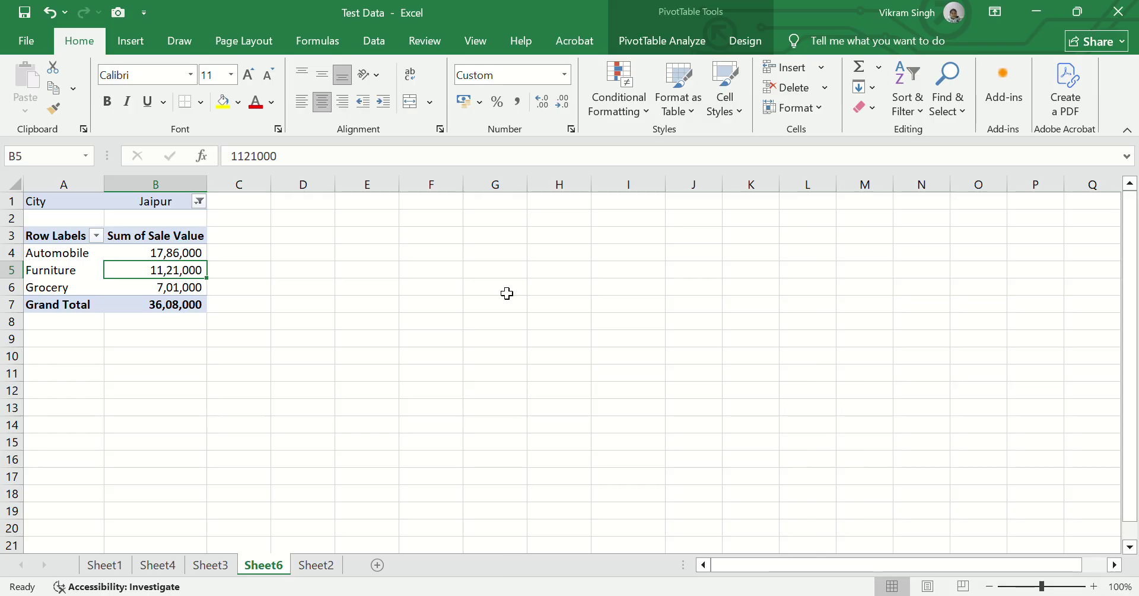
left_click(699, 37)
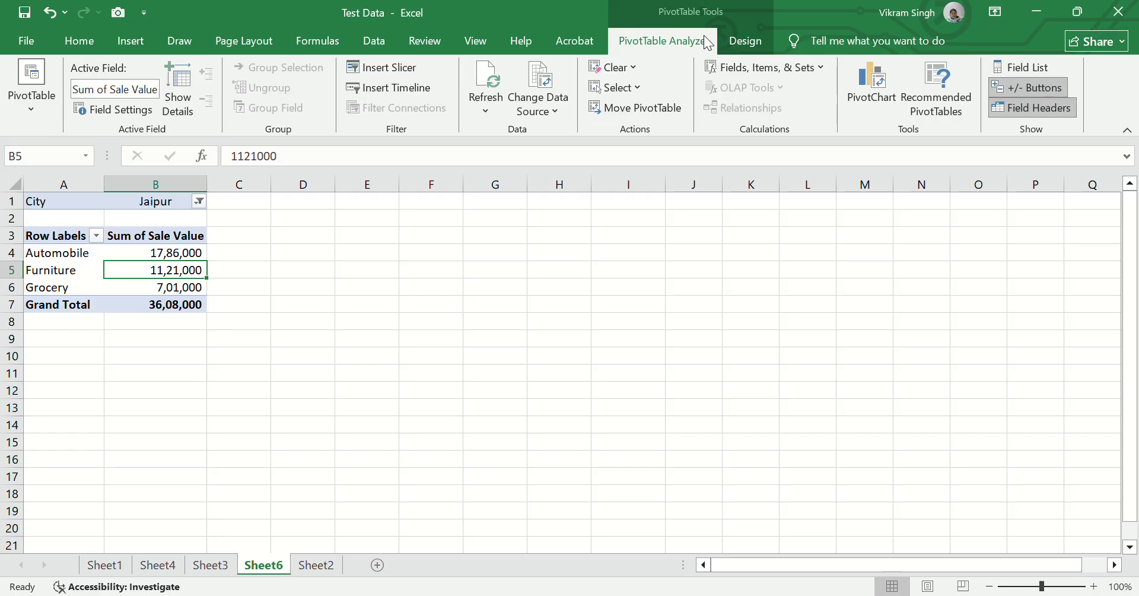
left_click(1010, 66)
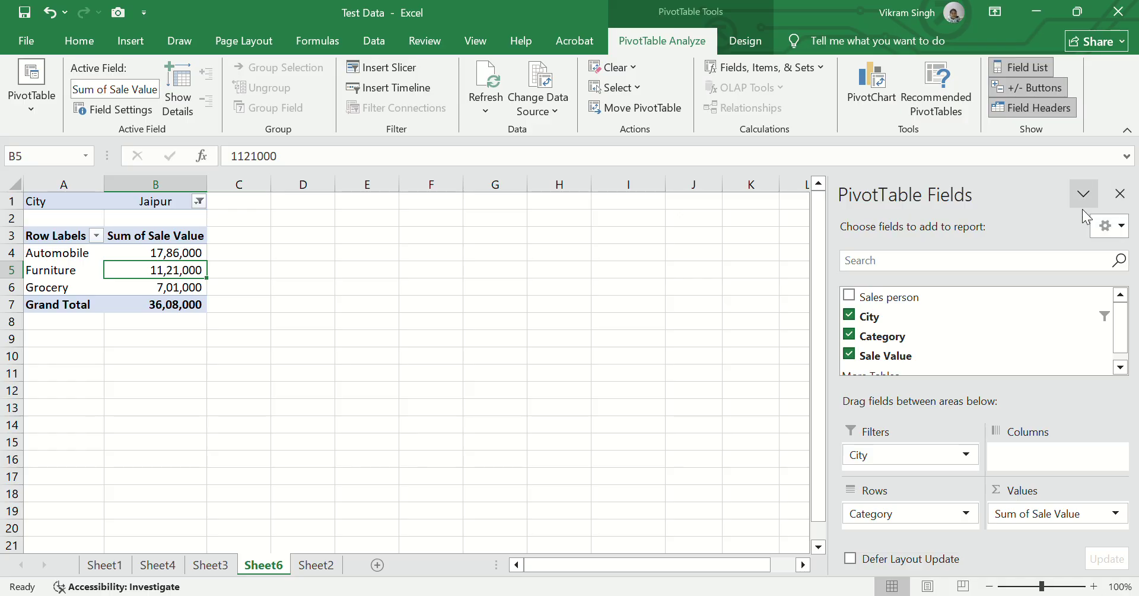
left_click(553, 281)
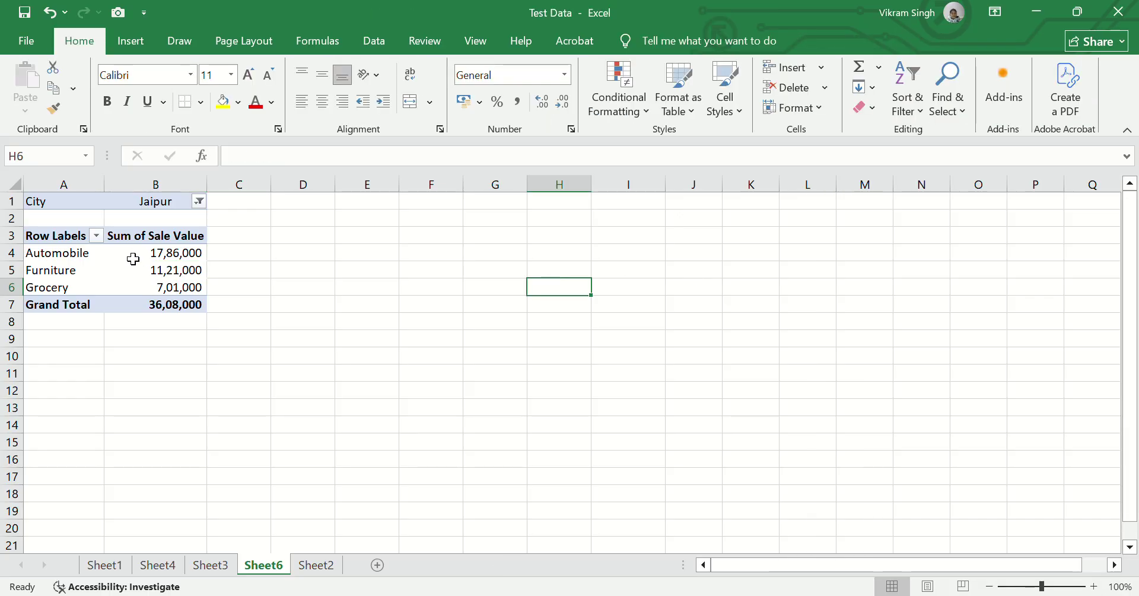
left_click(148, 247)
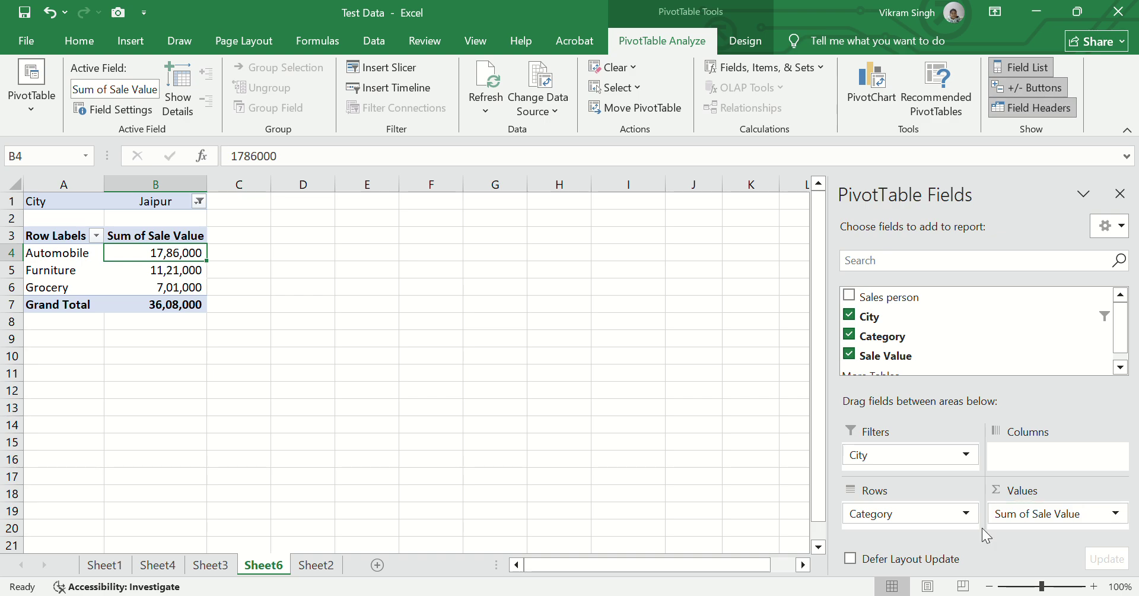
Change the summary calculation of the Sale Value field in the PivotTable to Max.
left_click(1117, 514)
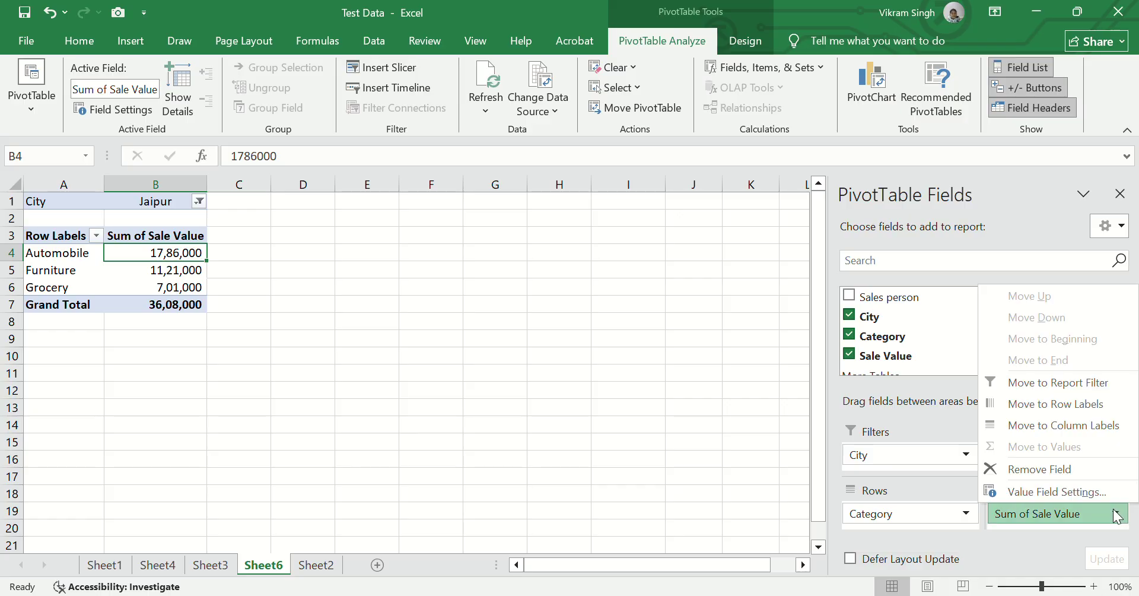
left_click(1066, 494)
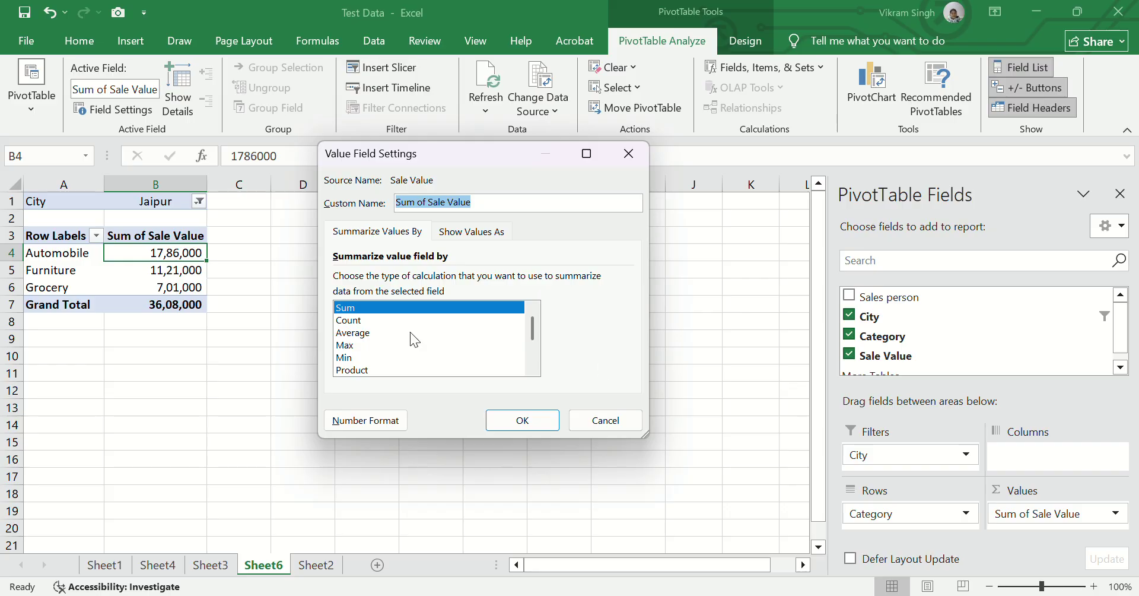
left_click(361, 320)
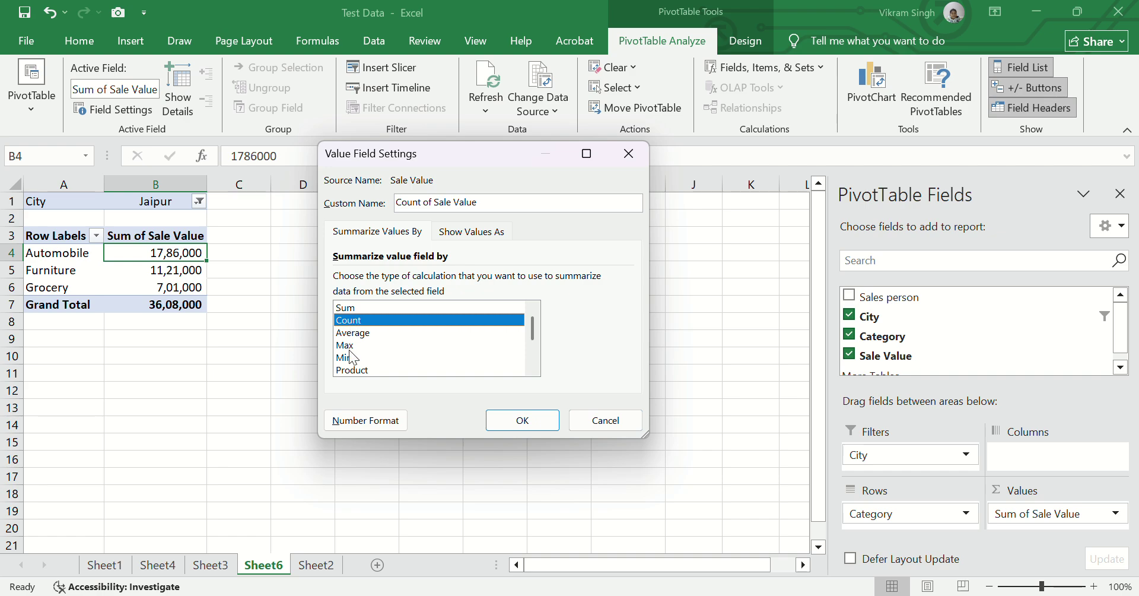
left_click(381, 346)
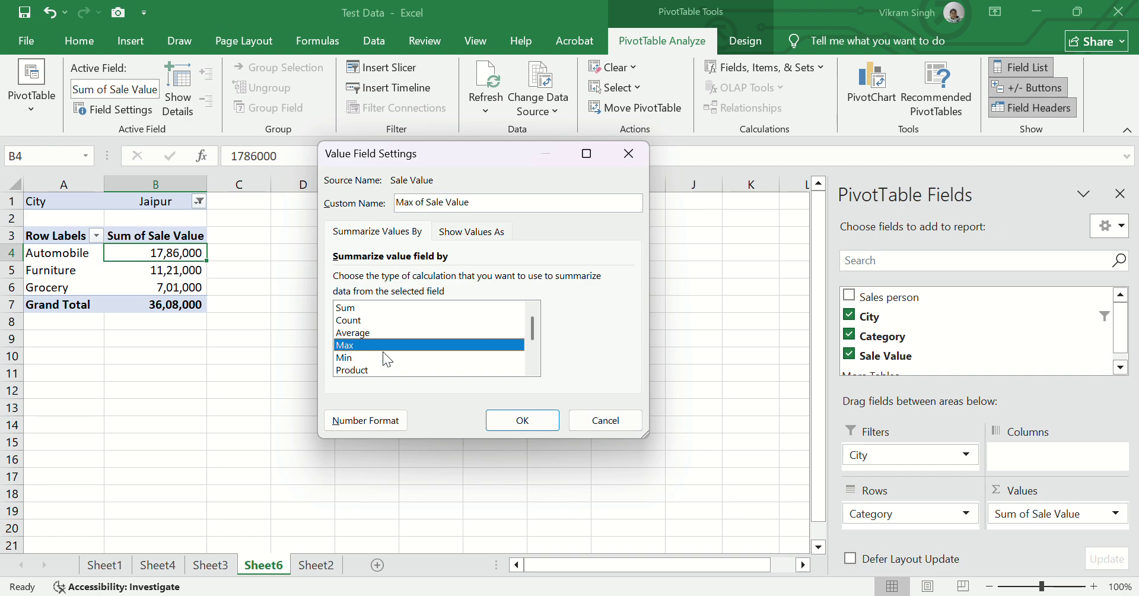
left_click(506, 421)
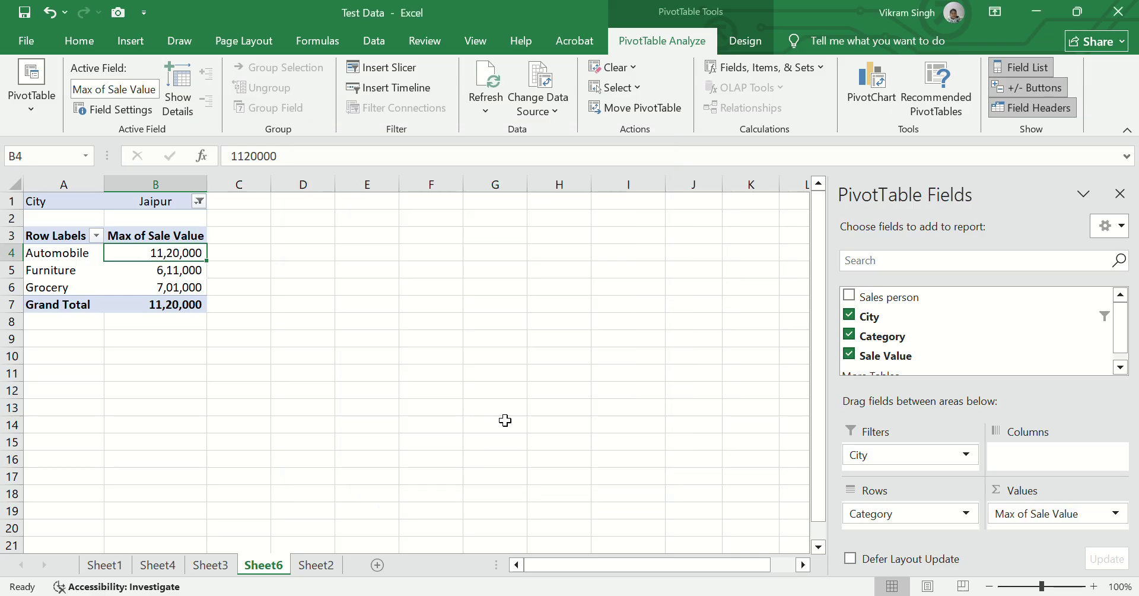
left_click(190, 202)
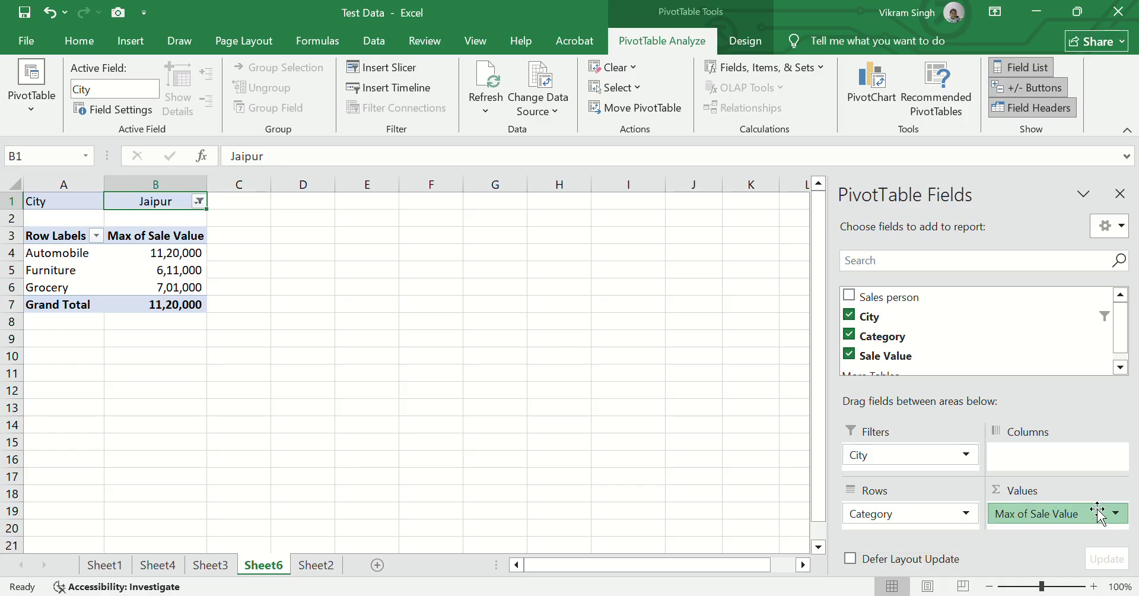
left_click(1121, 515)
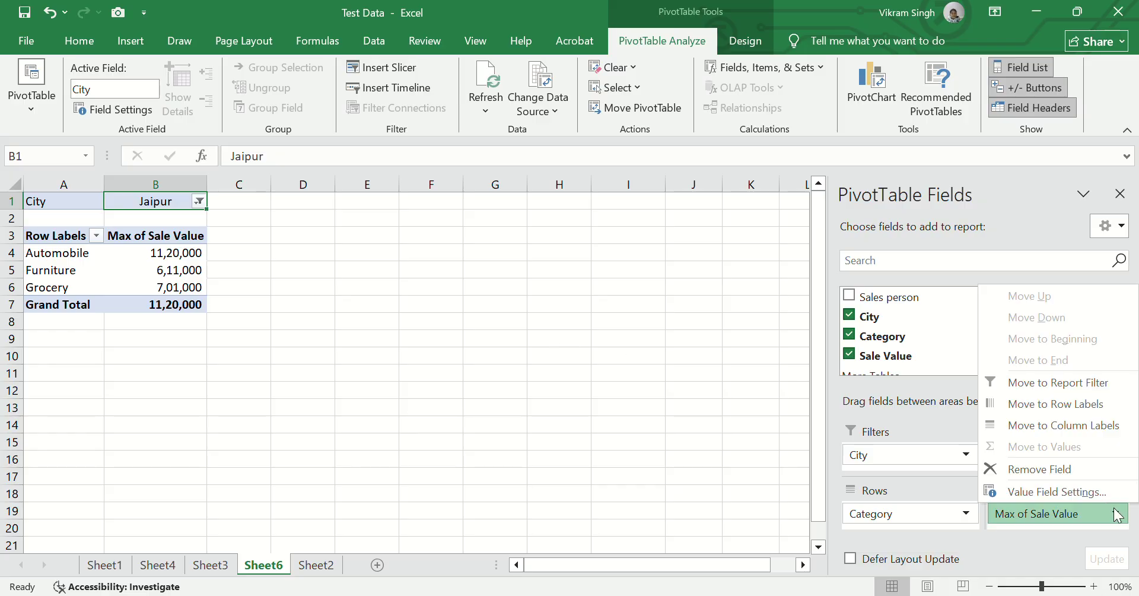
left_click(1091, 492)
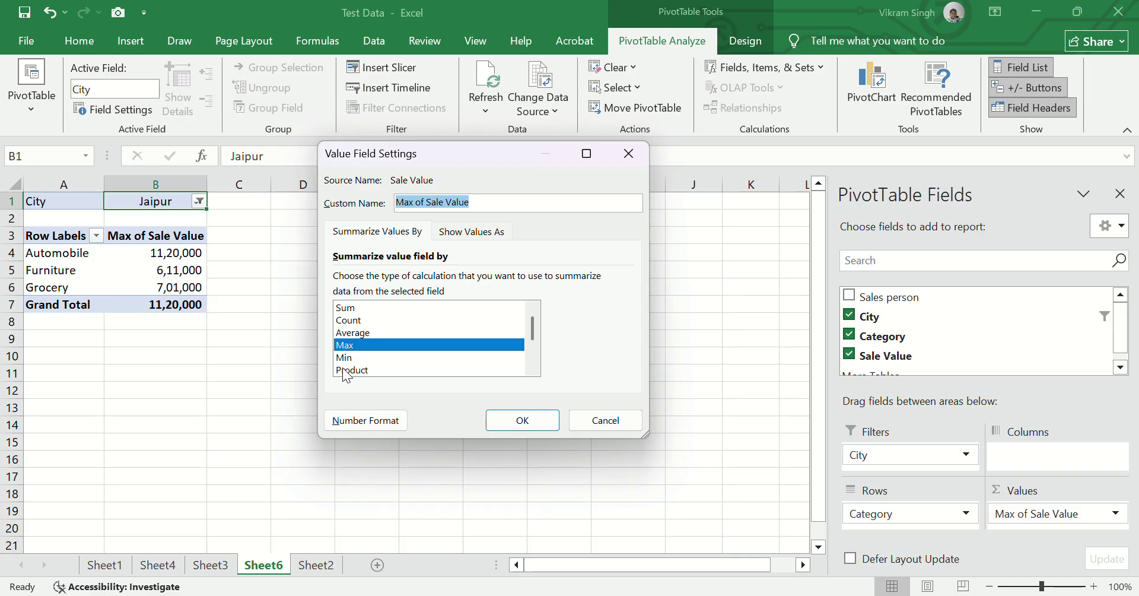
left_click(352, 311)
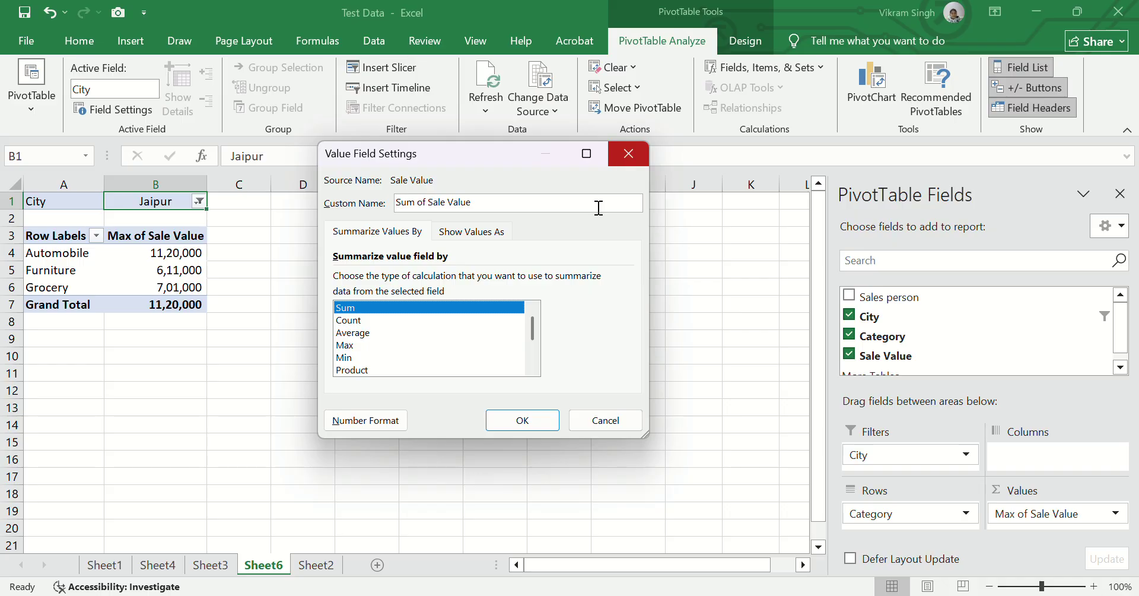
left_click(631, 163)
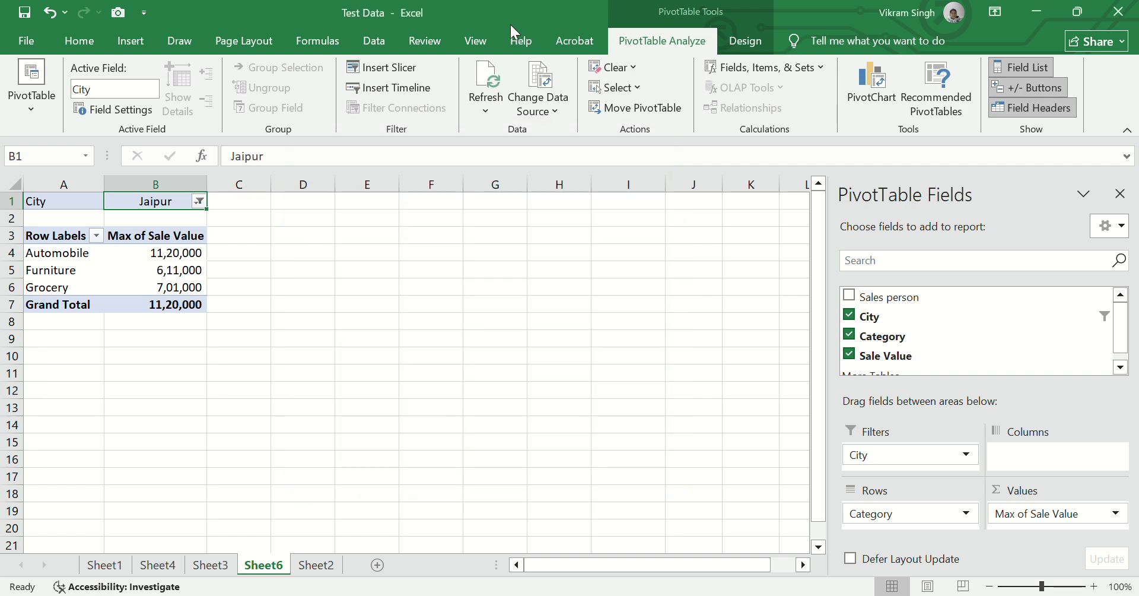